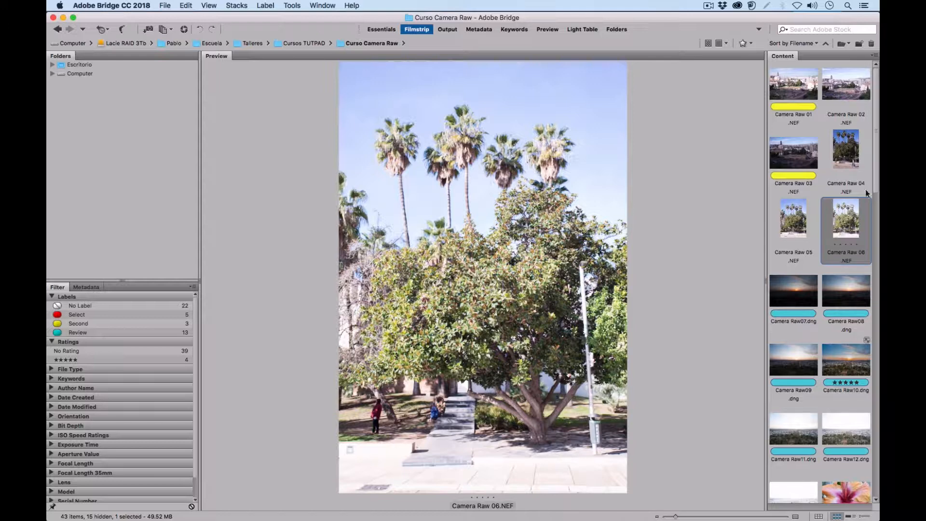
- Add Camera Raw14, Raw40, Raw35 and Raw50 to the selection with Camera Raw 06 and open all five in Camera Raw
drag(874, 164, 862, 246)
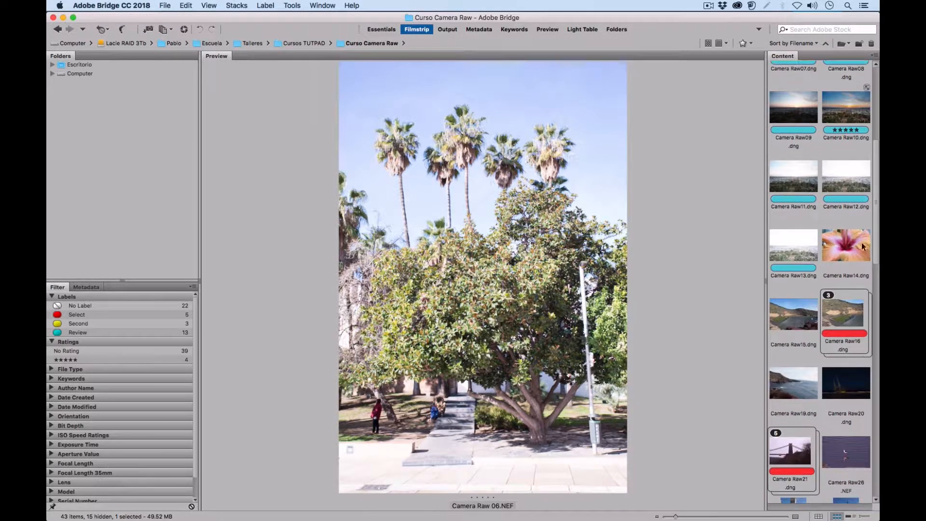
super+click(845, 248)
scroll(863, 337, down, 10)
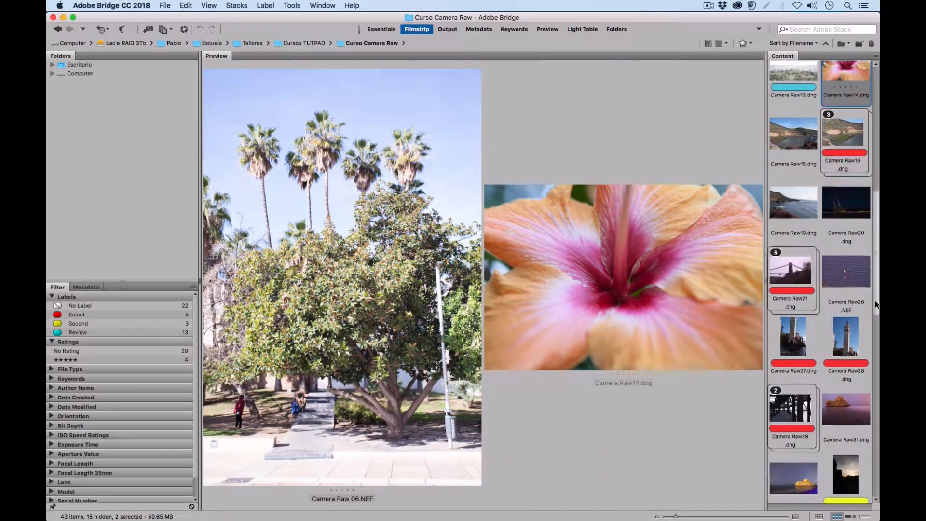
scroll(864, 417, up, 1)
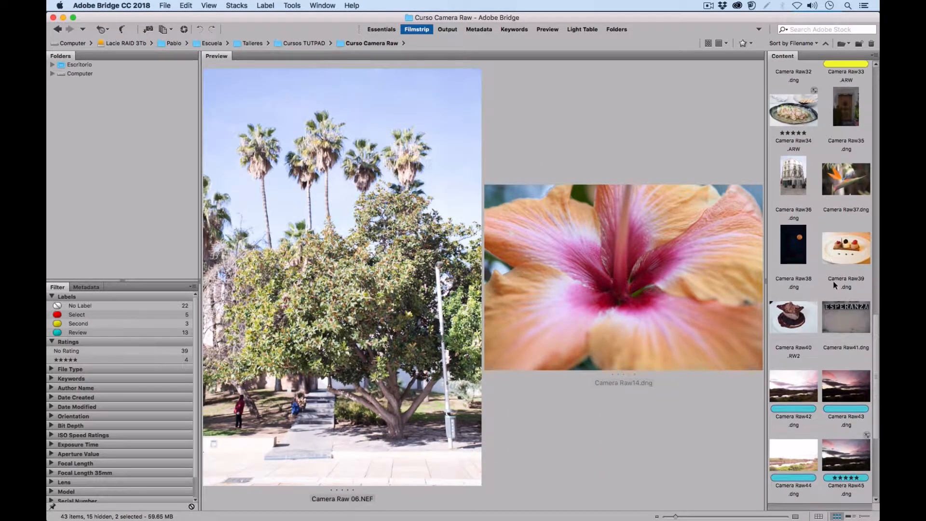
super+click(793, 315)
super+click(846, 106)
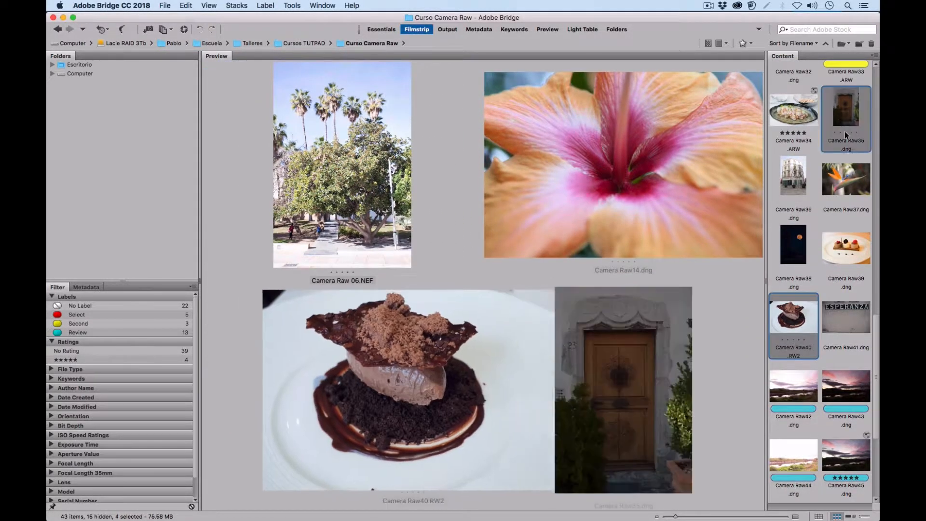
scroll(877, 389, down, 1)
scroll(878, 390, down, 12)
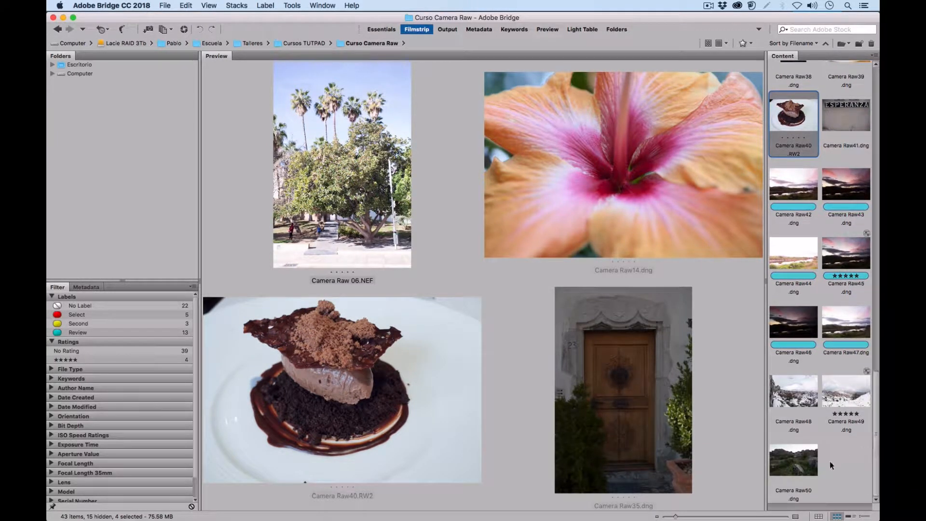
super+click(801, 463)
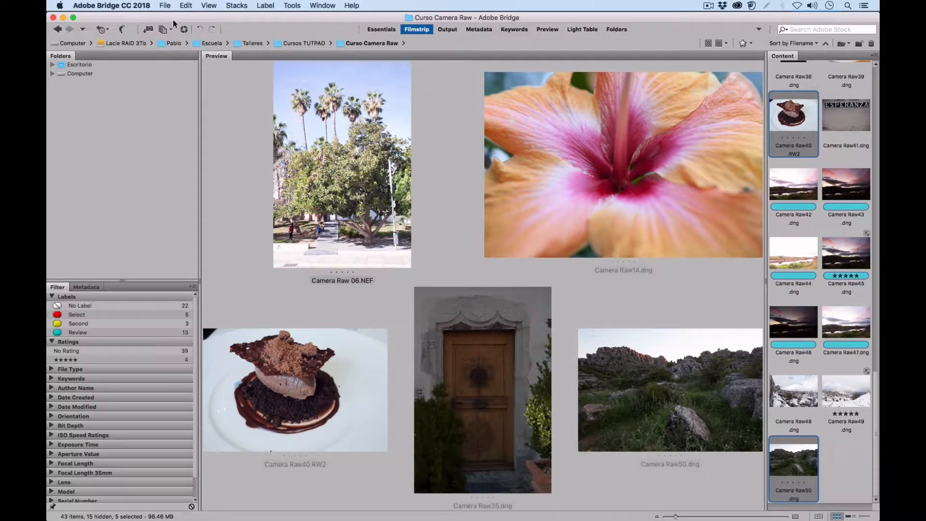
click(183, 31)
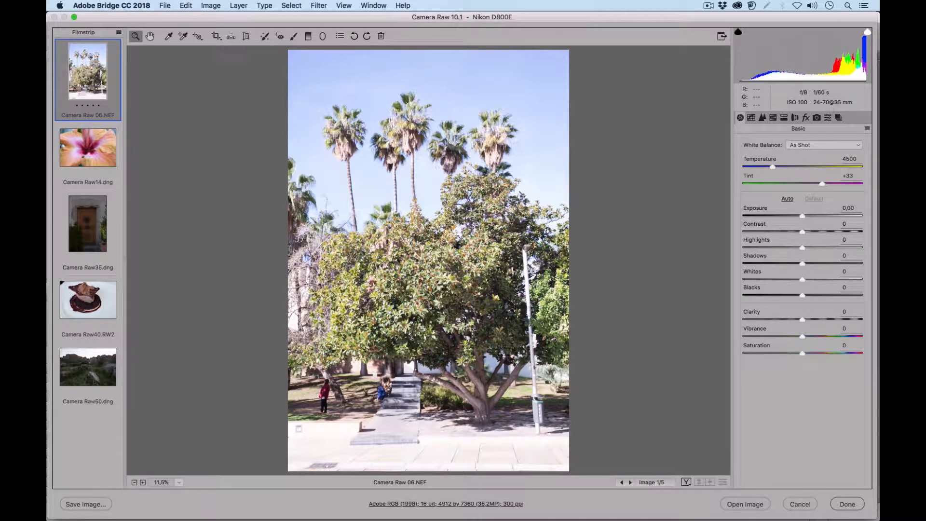
- Display the door photo Camera Raw35.dng for editing and switch Camera Raw to full-screen mode
click(88, 147)
click(86, 215)
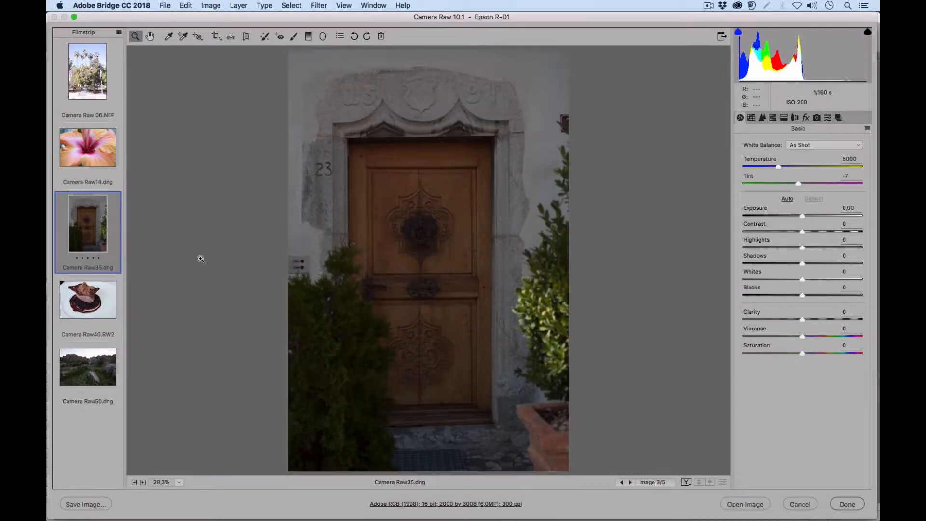
click(721, 36)
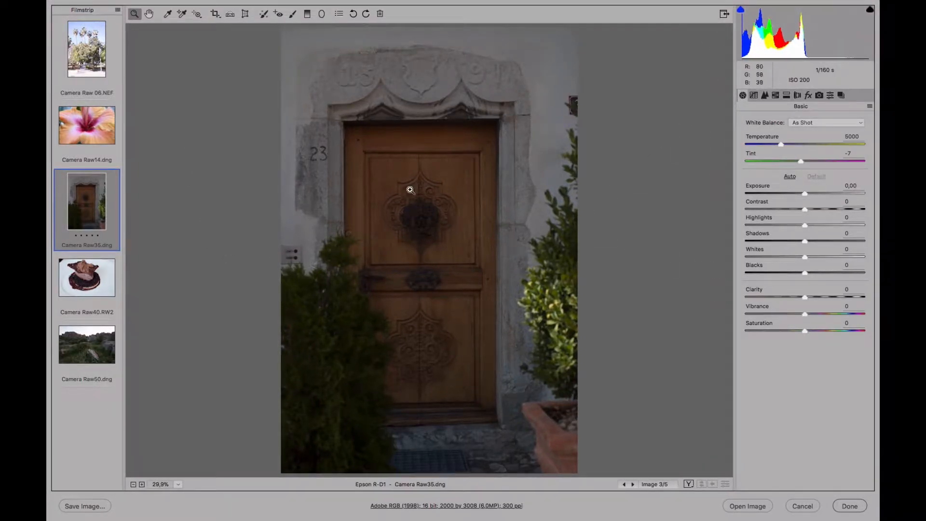
- Review the parametric and point tone curve controls for the door photo and return to the Basic adjustments
click(754, 96)
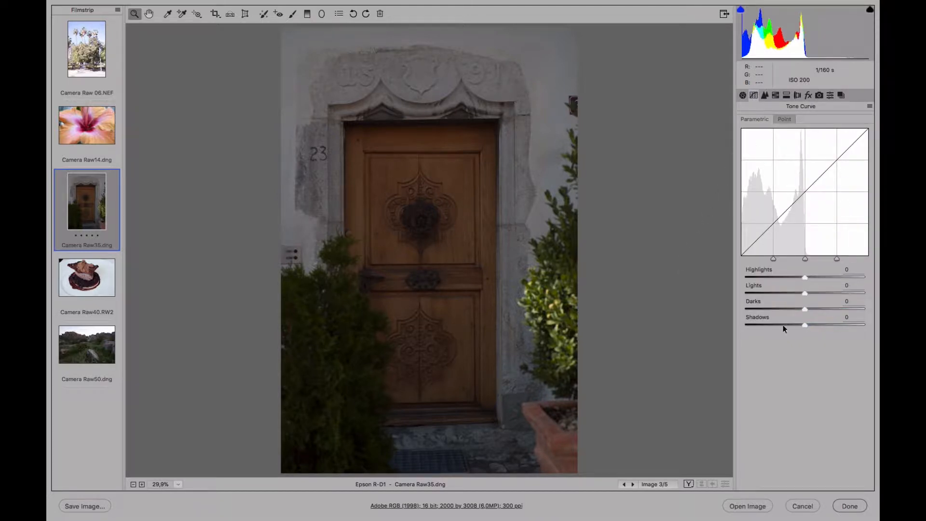
click(783, 120)
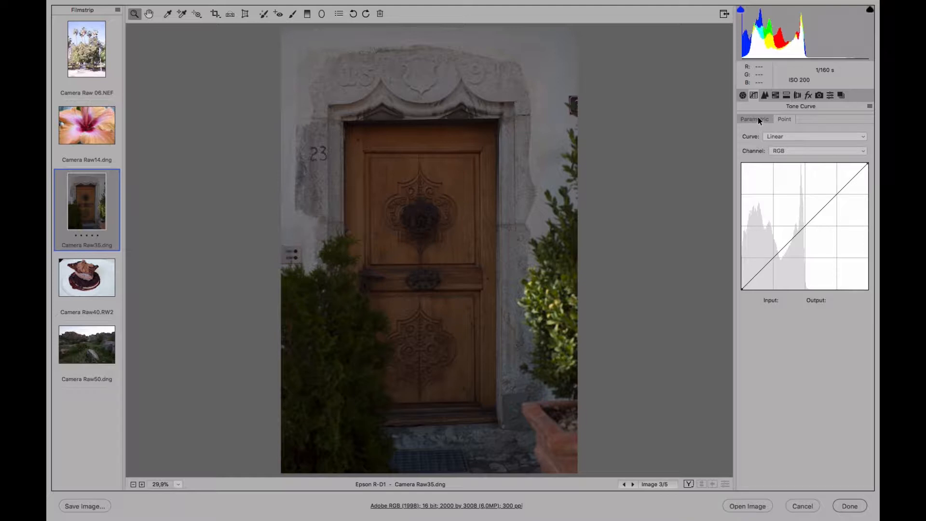
click(755, 119)
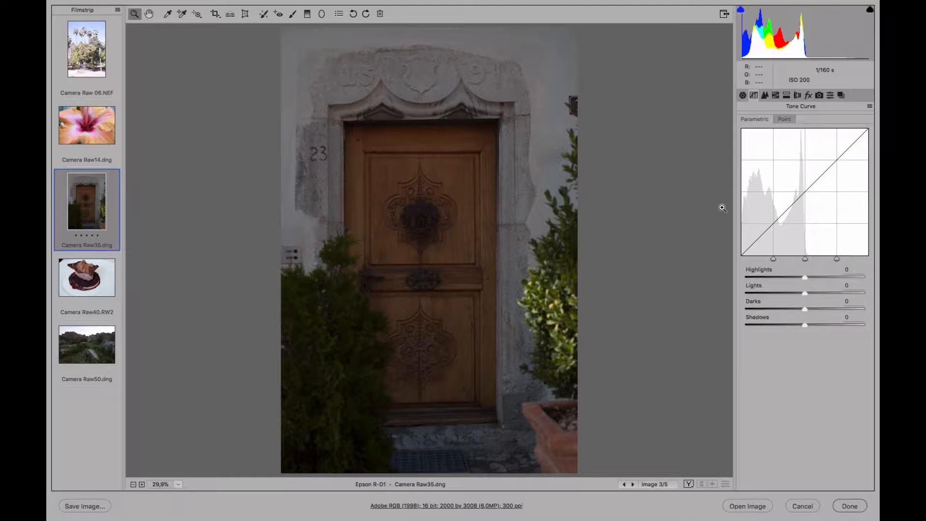
click(742, 96)
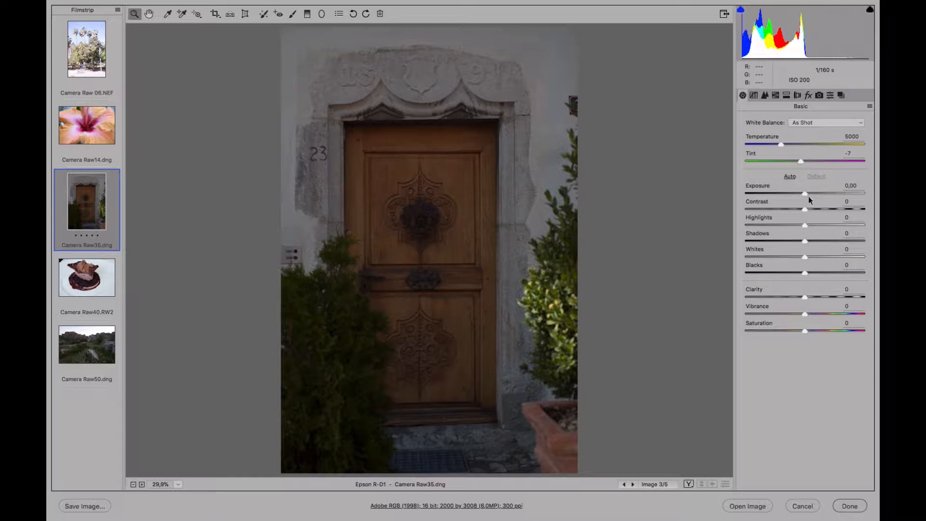
- Brighten the door photo by setting Exposure to +1.45 and Shadows to +100
drag(804, 192, 822, 192)
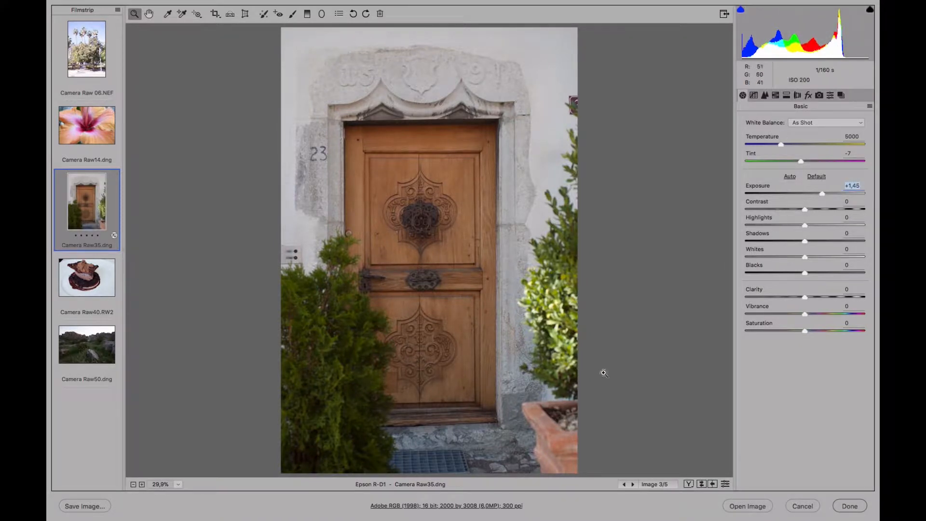
drag(818, 238, 828, 238)
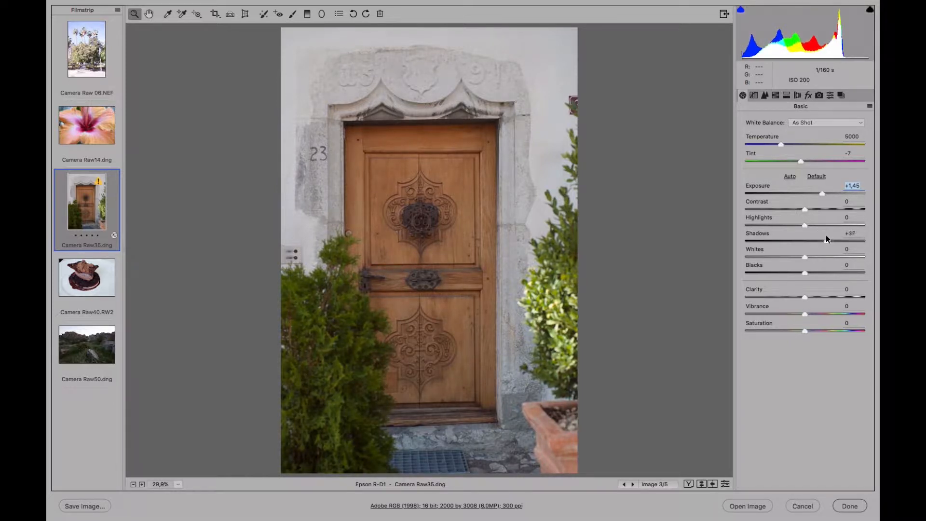
drag(824, 236, 867, 236)
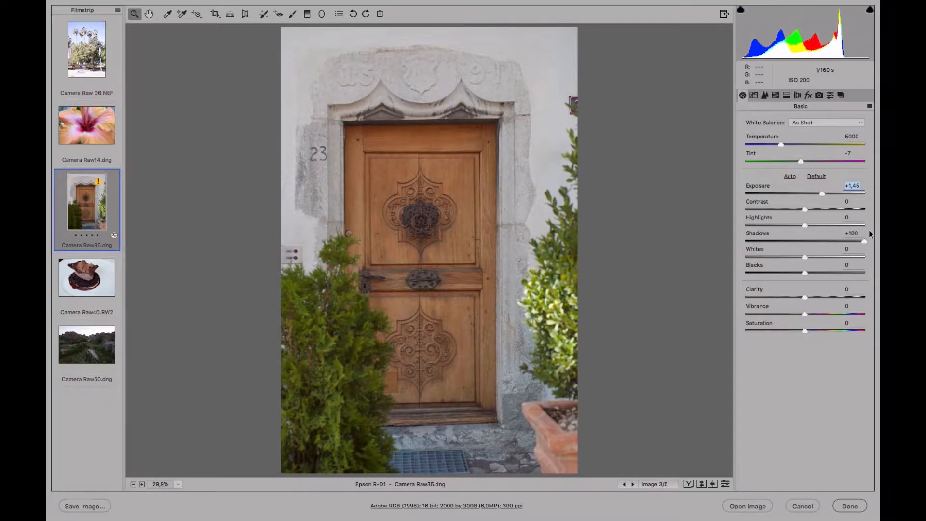
- Examine the shrub, door lock and wall at 200% magnification with the sharpening and noise reduction settings shown
click(351, 332)
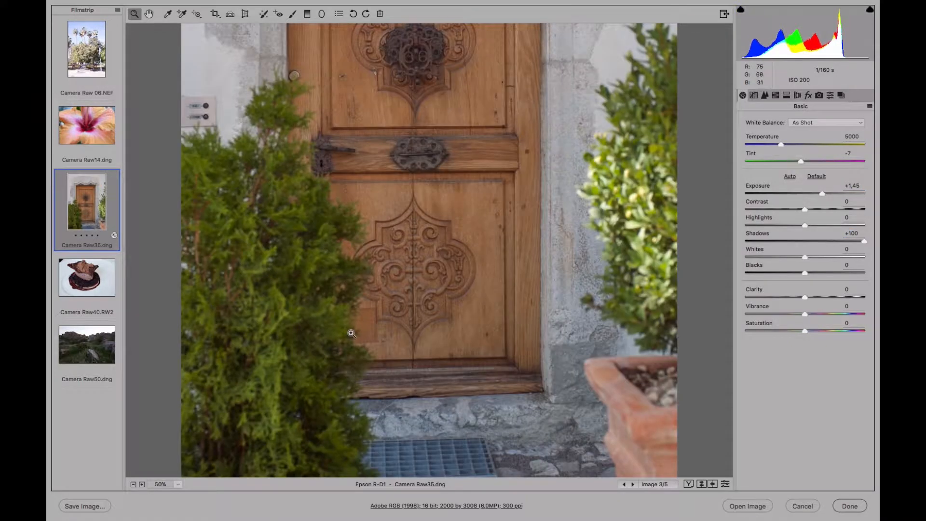
click(310, 308)
click(390, 179)
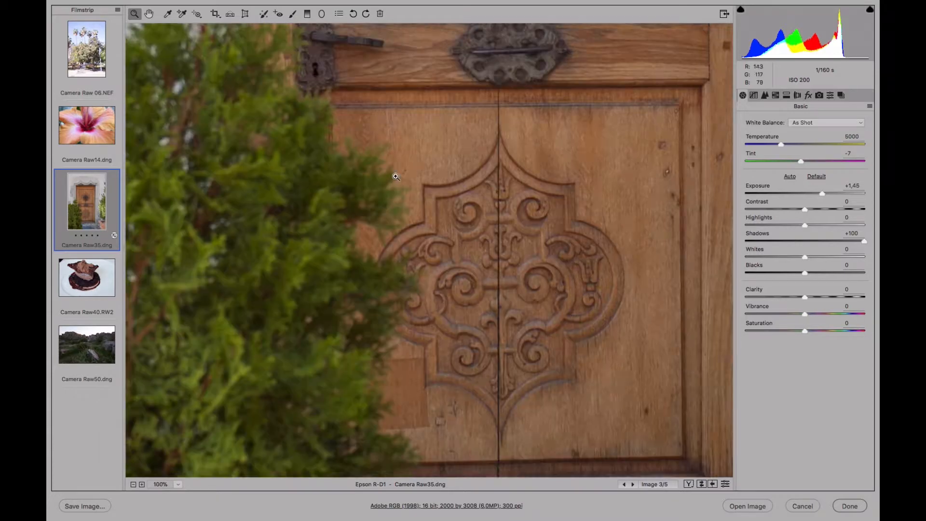
click(504, 67)
click(765, 96)
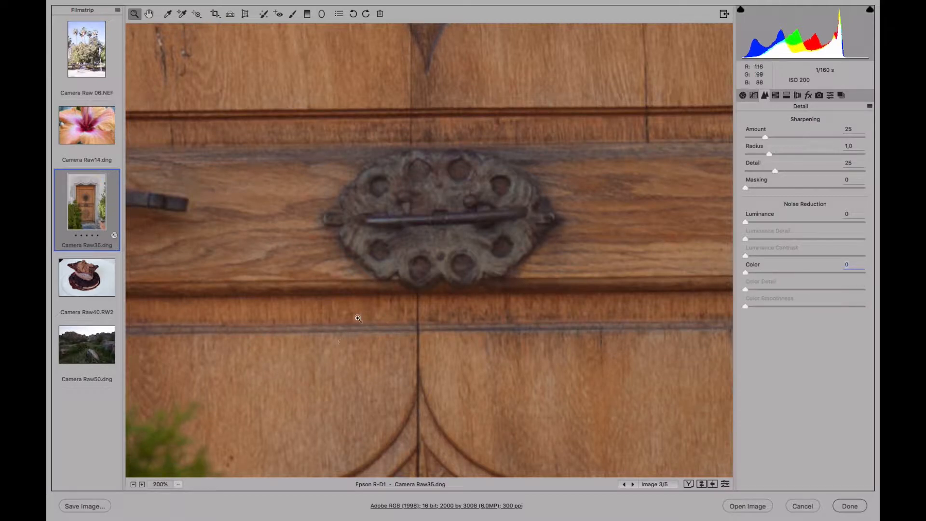
drag(233, 311, 605, 289)
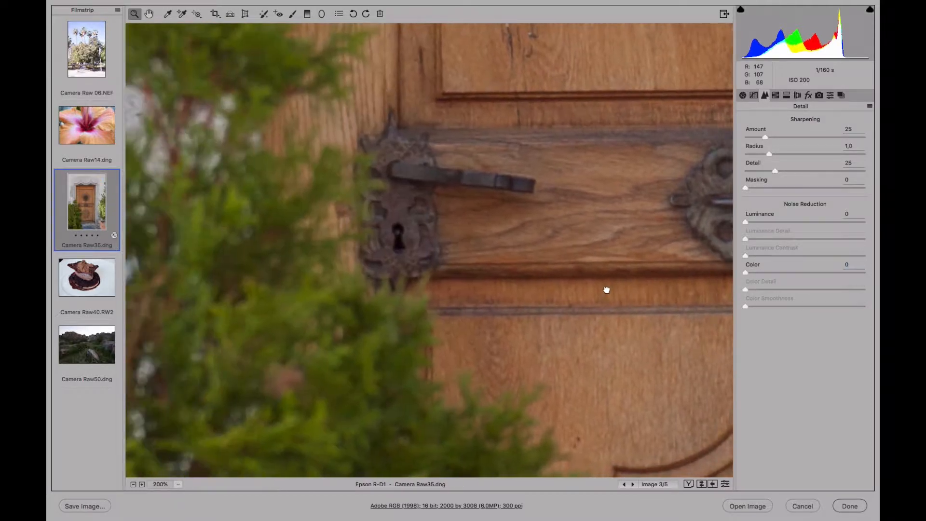
drag(481, 141, 420, 330)
drag(411, 148, 502, 319)
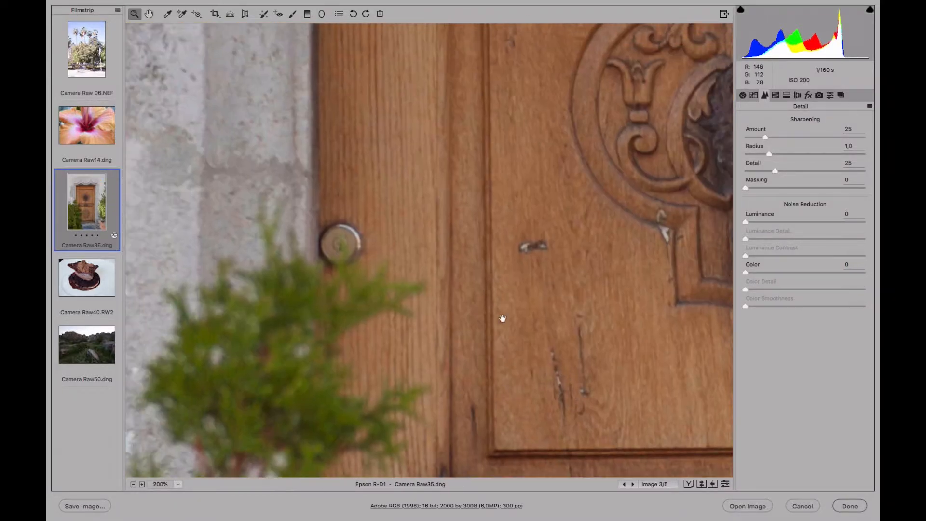
drag(422, 225, 580, 292)
drag(373, 344, 450, 184)
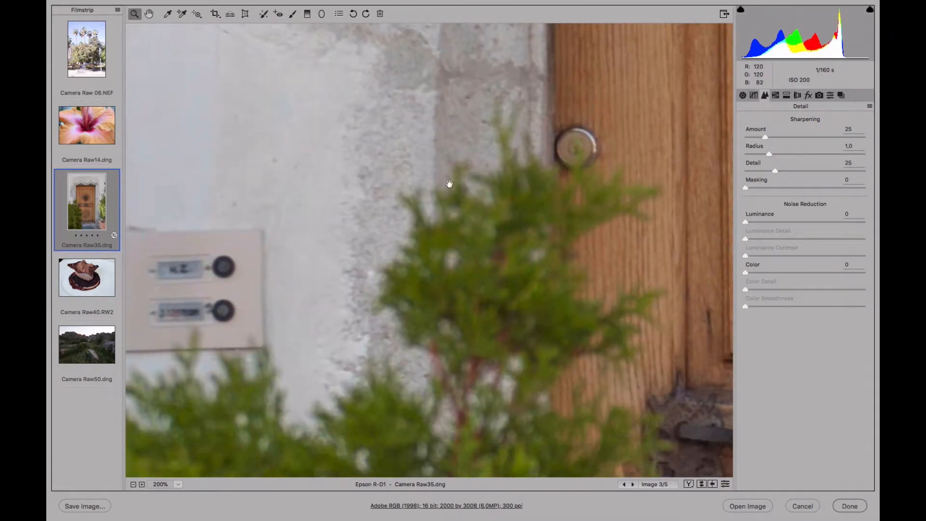
drag(396, 161, 292, 309)
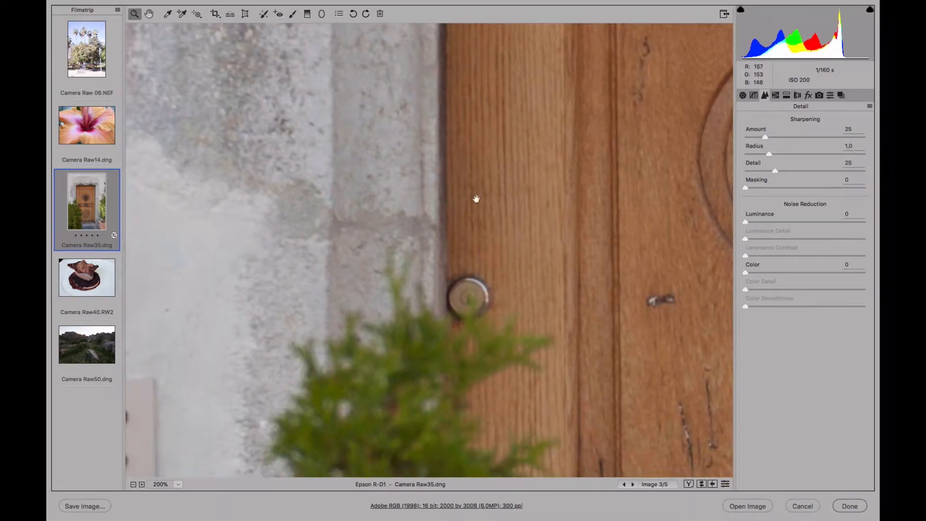
- Check the shrub and lock area against the Basic and Detail settings, then fit the whole photo in view
click(743, 95)
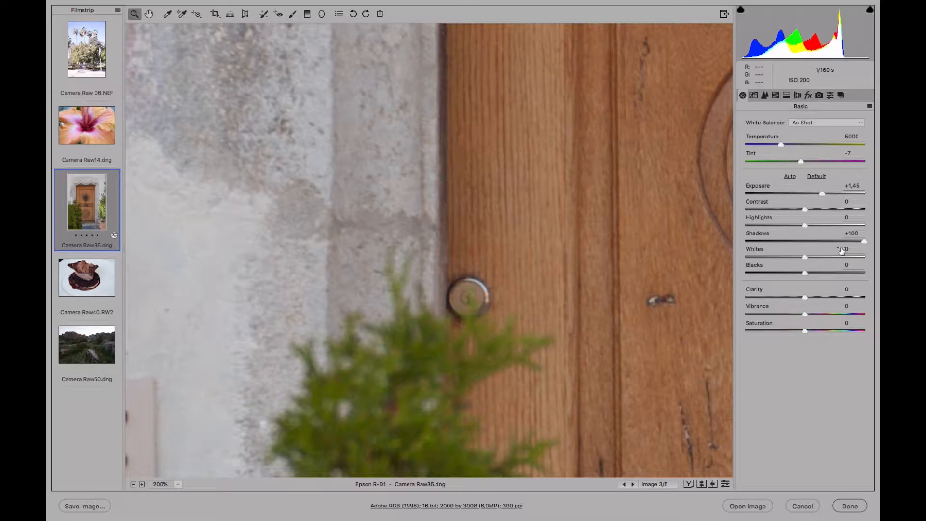
drag(517, 396, 456, 149)
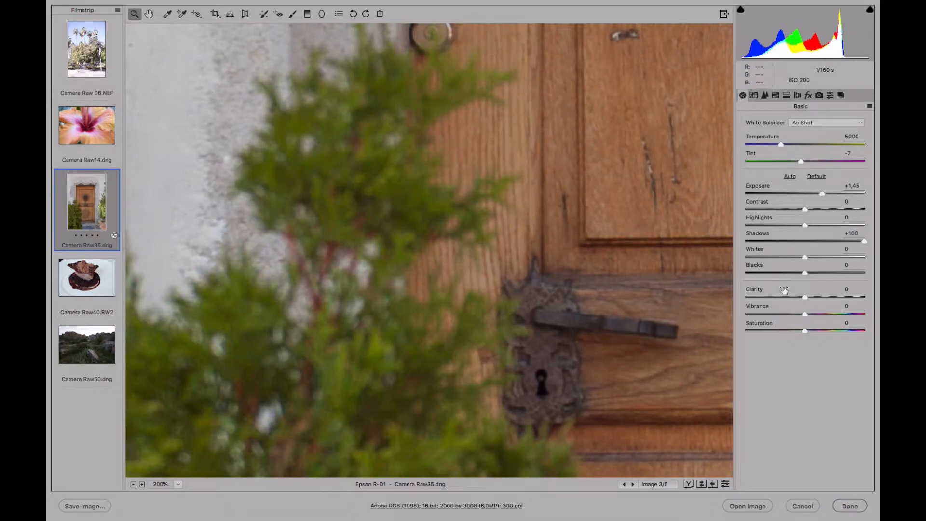
click(764, 96)
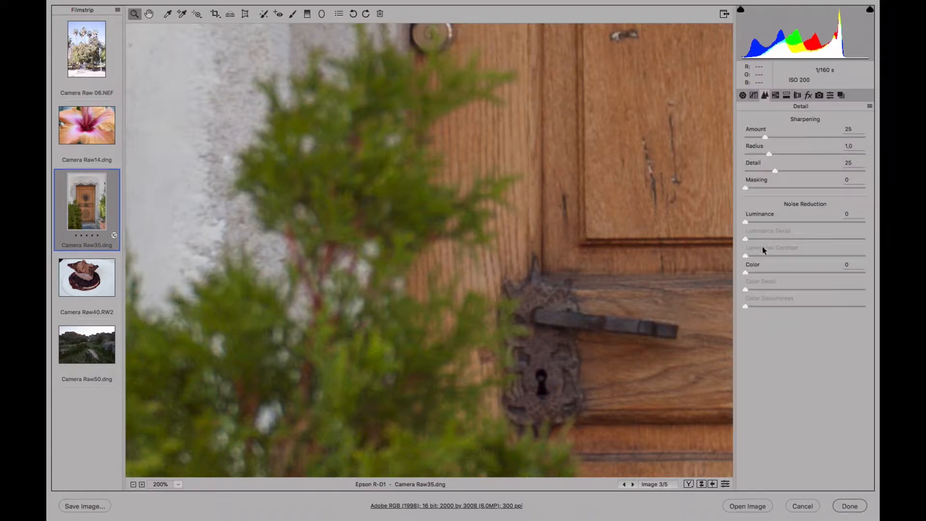
click(762, 272)
click(743, 96)
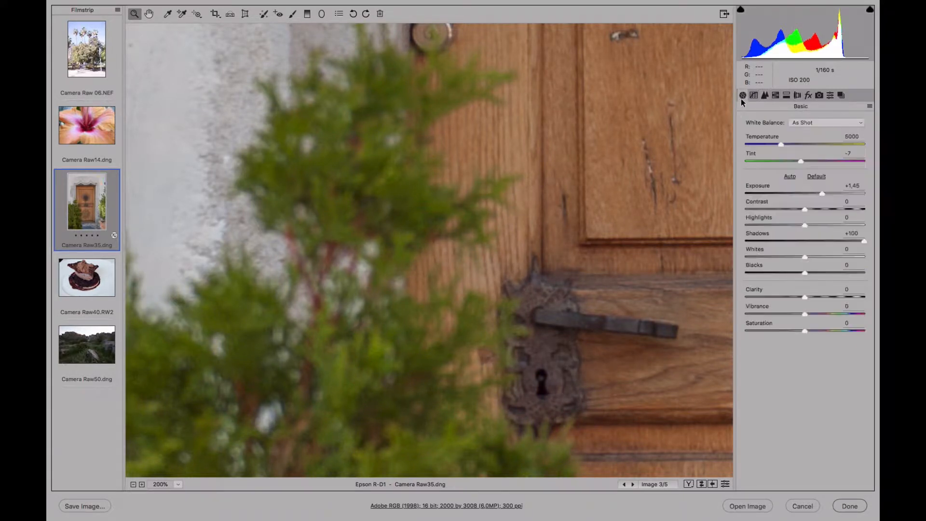
click(178, 484)
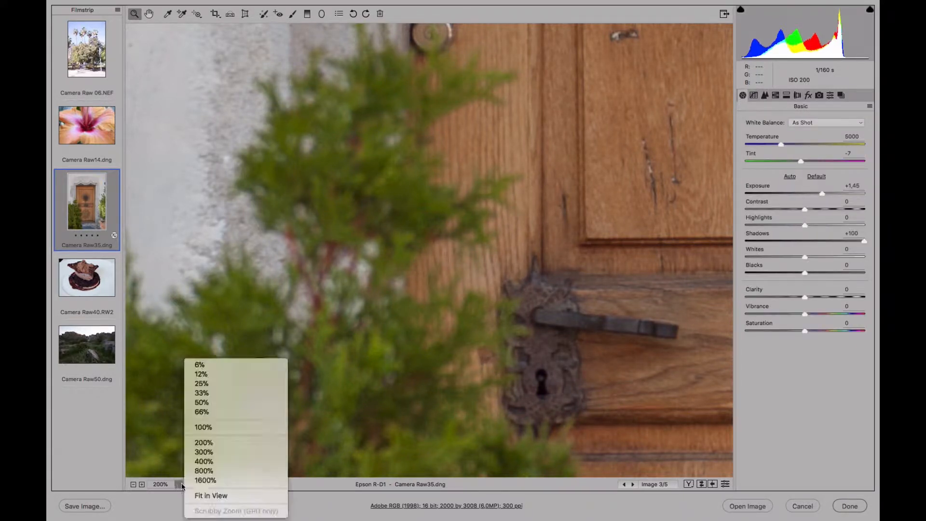
click(209, 495)
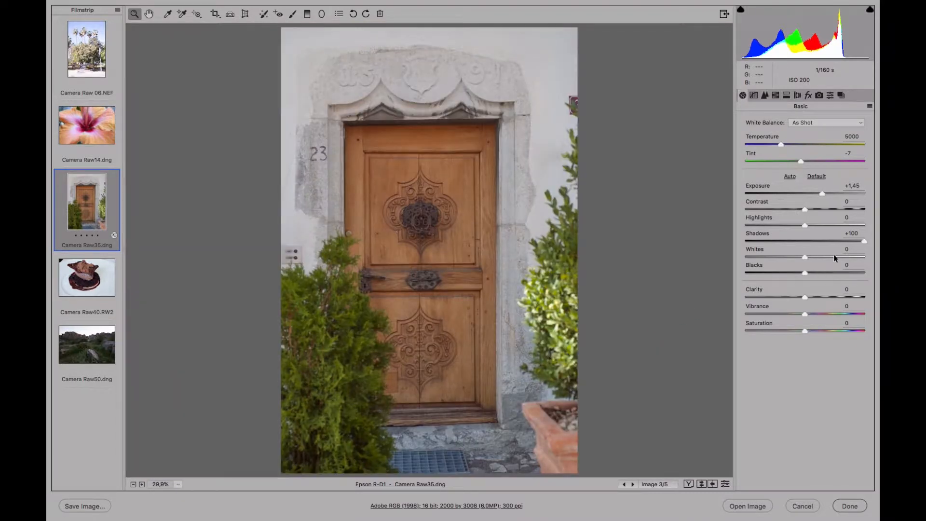
- Set Shadows to +53, Whites to +28, Highlights to +33, Clarity to +23 and Vibrance to +29
drag(839, 240, 821, 254)
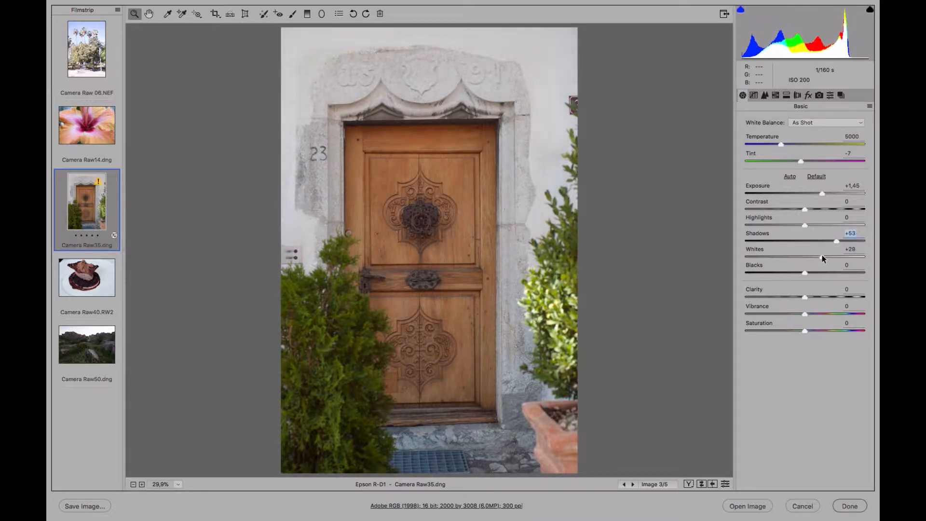
drag(818, 218, 821, 227)
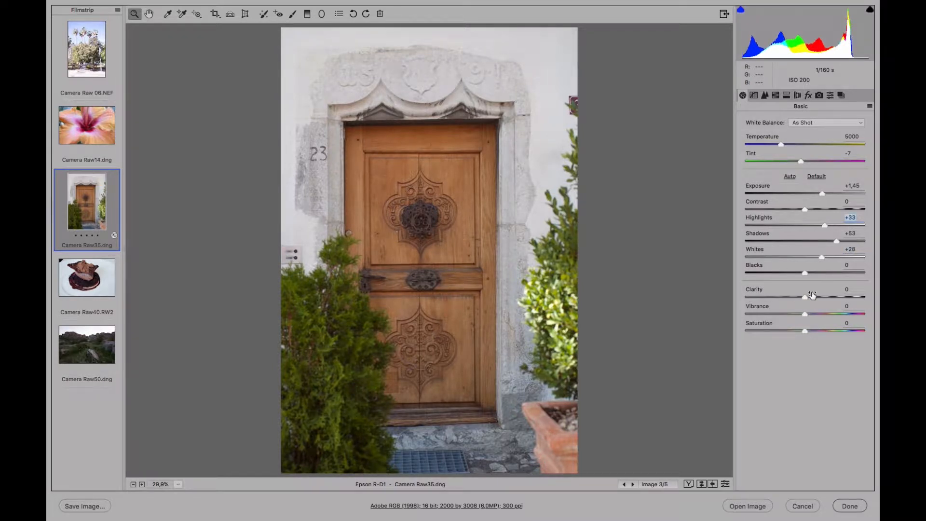
drag(812, 295, 821, 313)
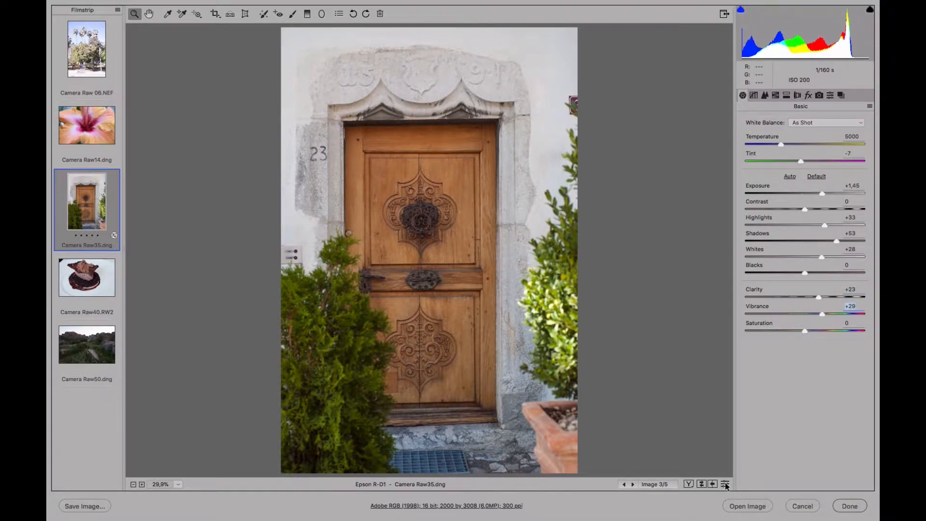
- Compare the door photo before and after by toggling between the default and current Basic settings
click(725, 484)
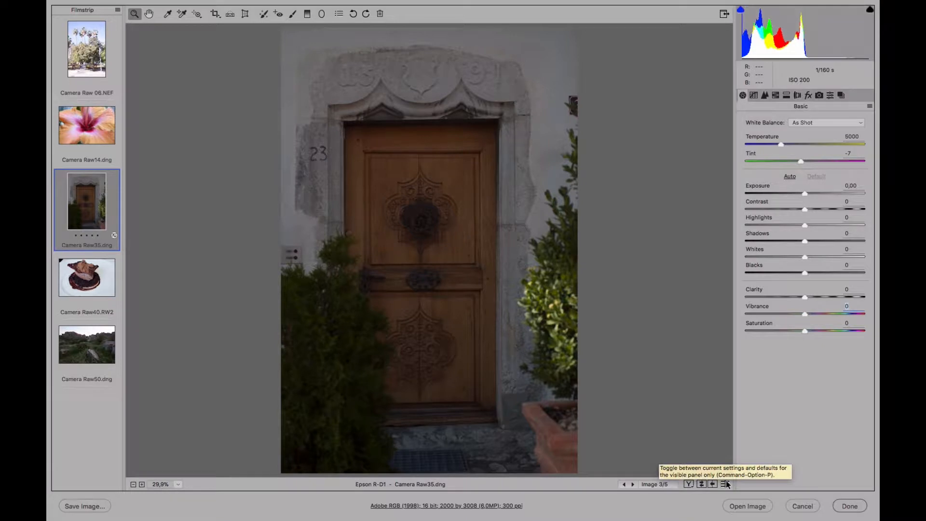
click(725, 484)
click(725, 484)
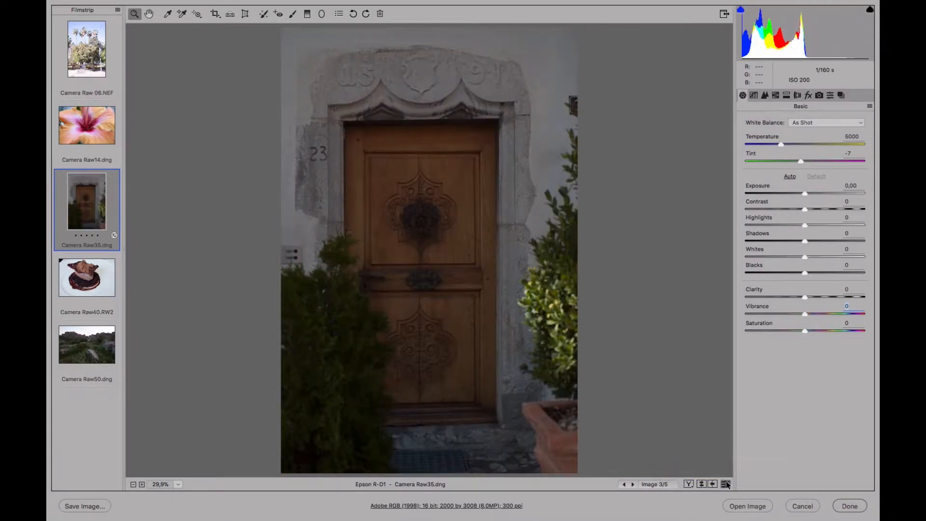
click(726, 484)
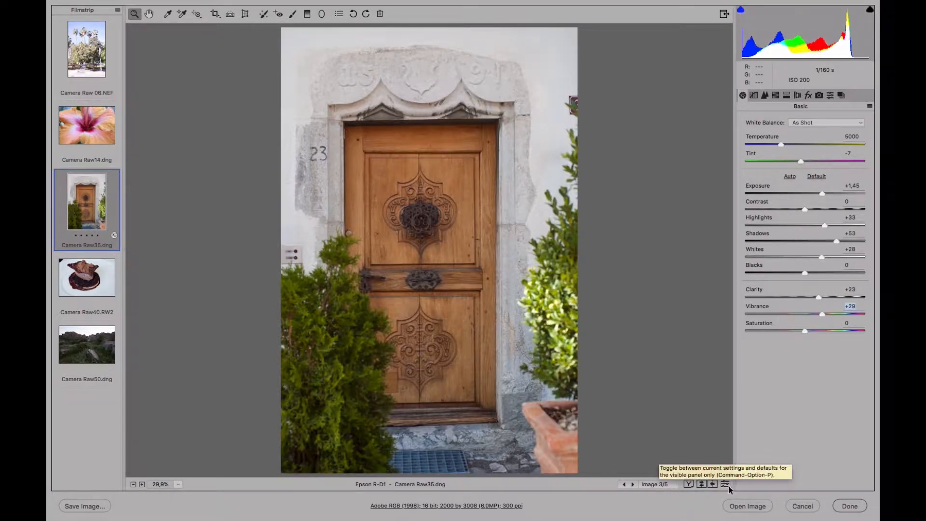
- Toggle the door photo's preview off and on to compare it with and without the adjustments
key(p)
key(p)
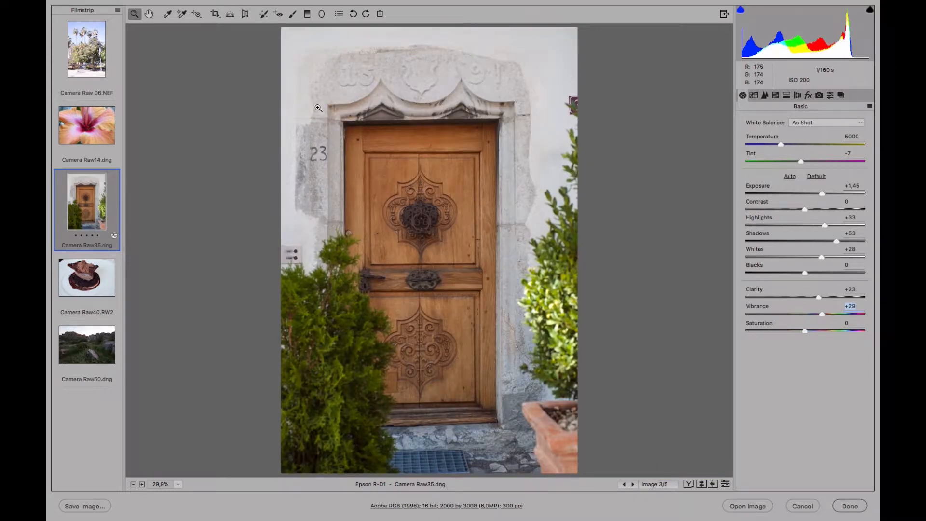
- Straighten the photo along the door's threshold and crop it at a 2 to 3 ratio, enlarging the frame towards the photo's edges
click(229, 14)
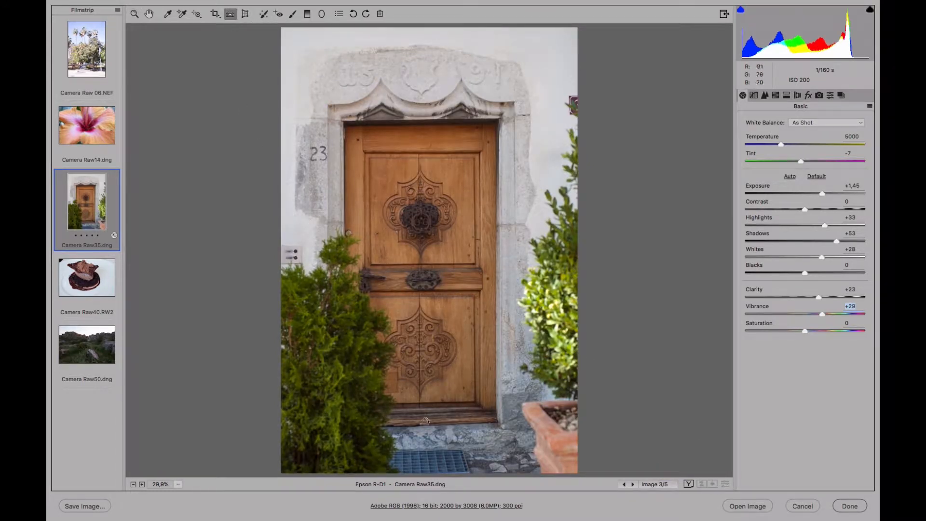
drag(392, 425, 511, 422)
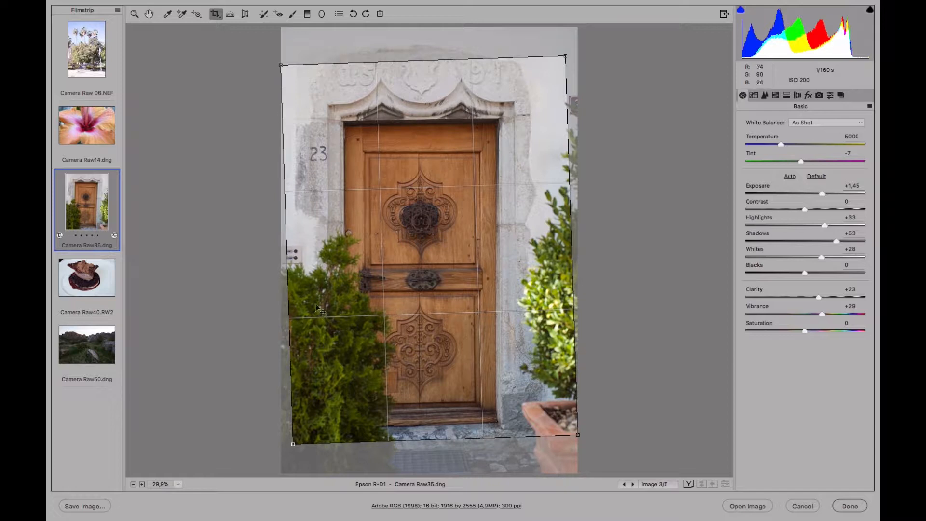
click(215, 18)
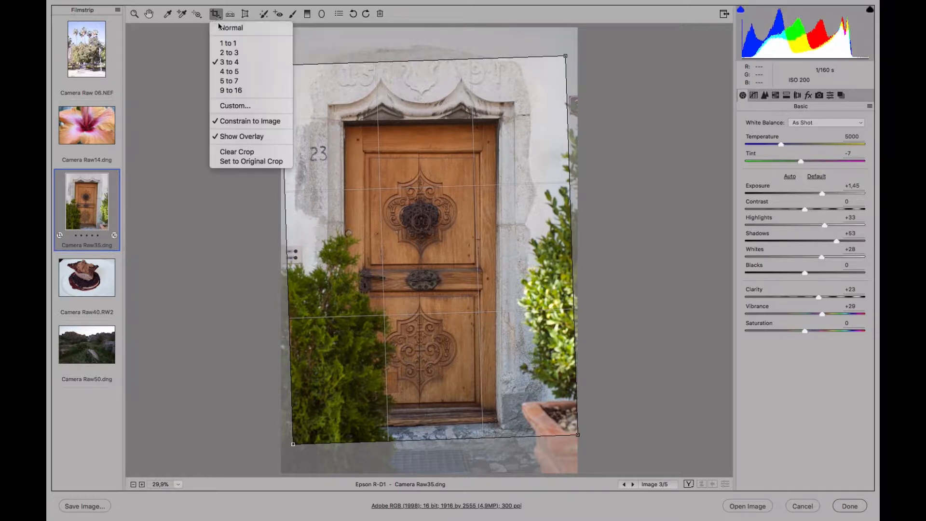
click(229, 53)
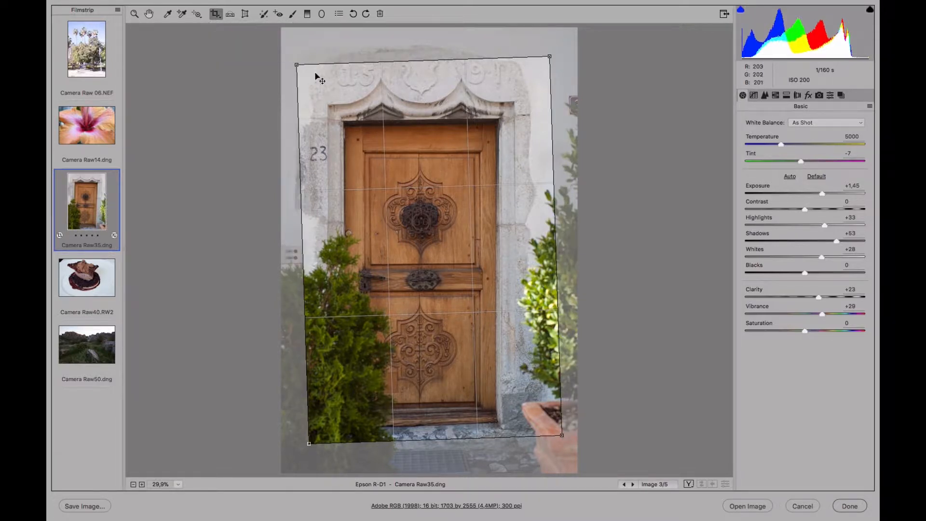
drag(295, 67, 280, 44)
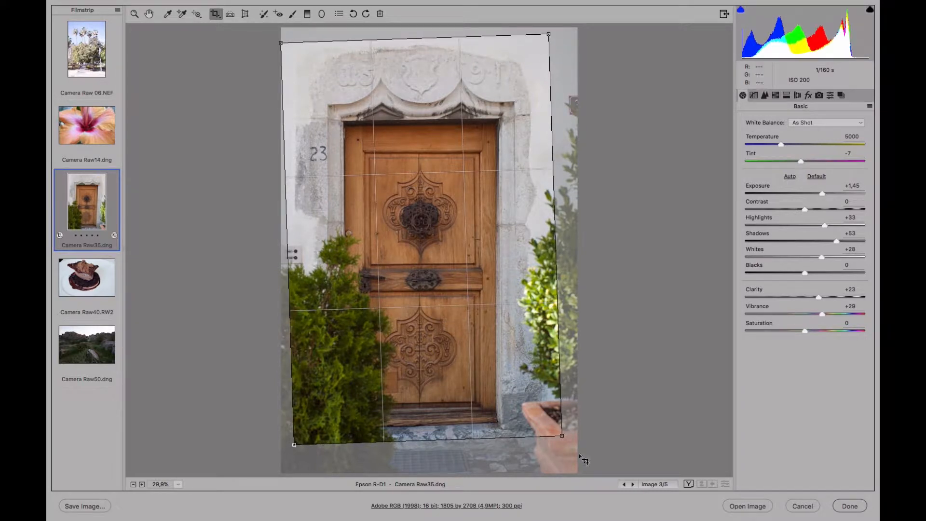
drag(562, 435, 588, 460)
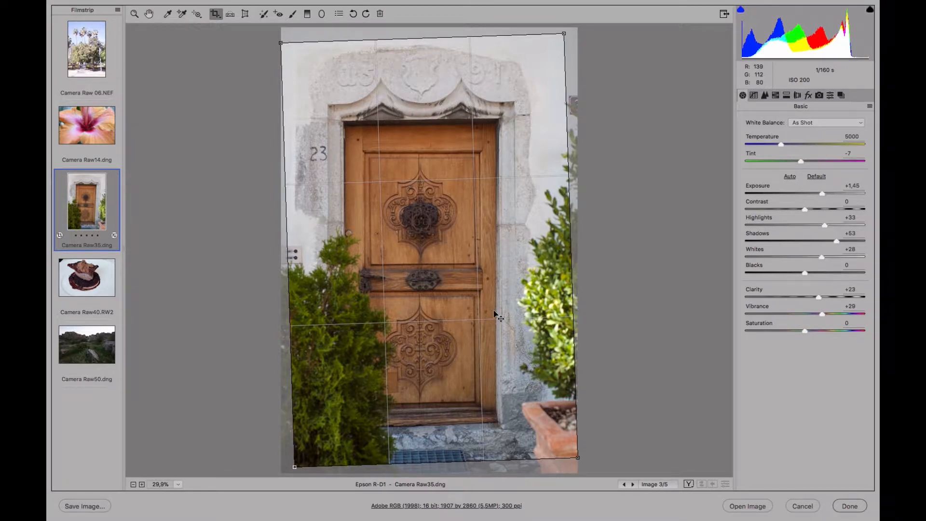
key(Return)
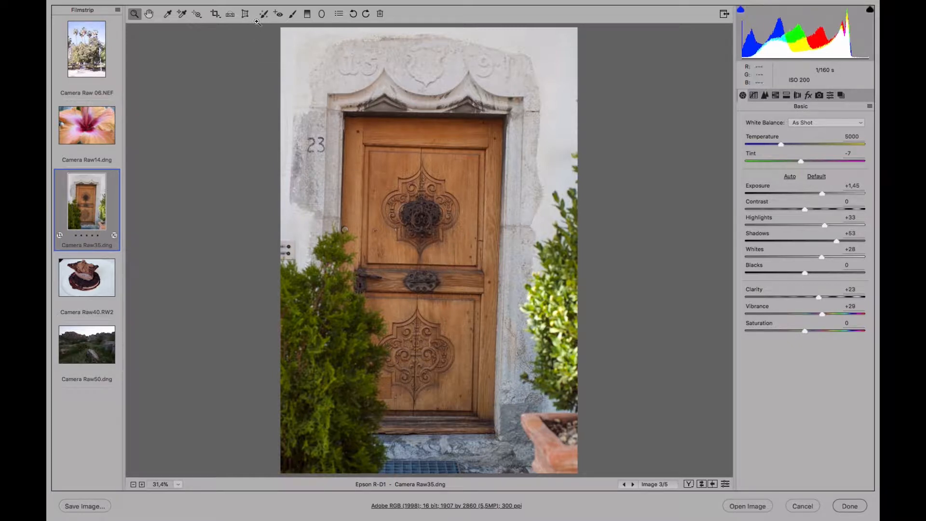
- Clear the 2 to 3 crop to restore the door photo's full, unrotated frame
click(215, 14)
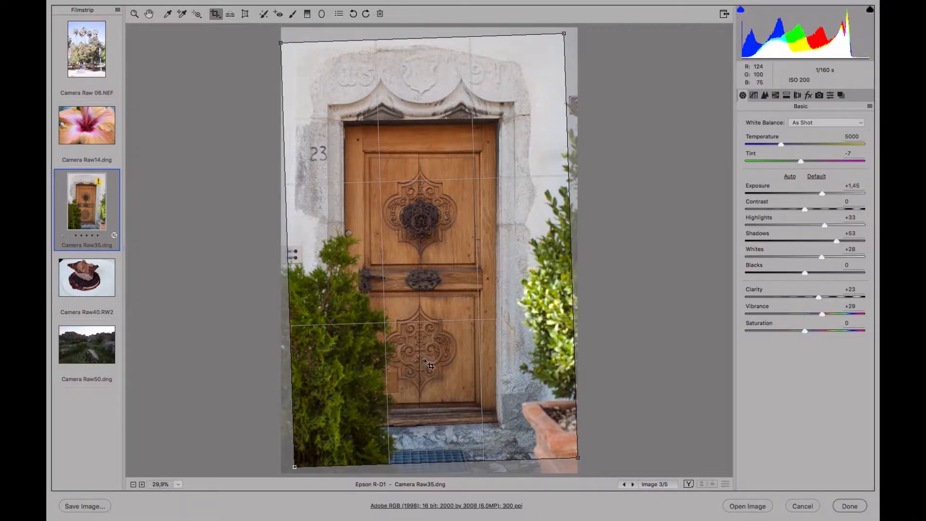
key(Return)
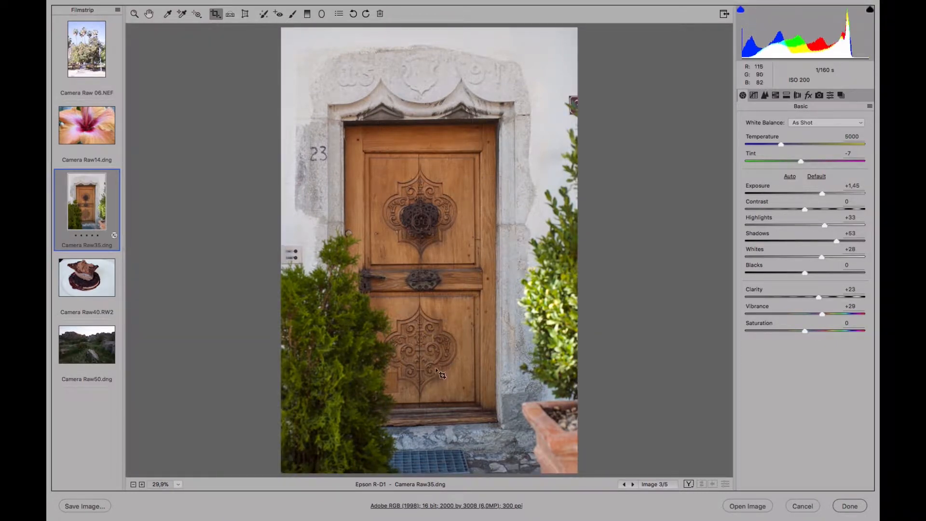
- Try straightening the photo along the vertical edge of the door beside the house number, and clear the resulting crop
click(230, 13)
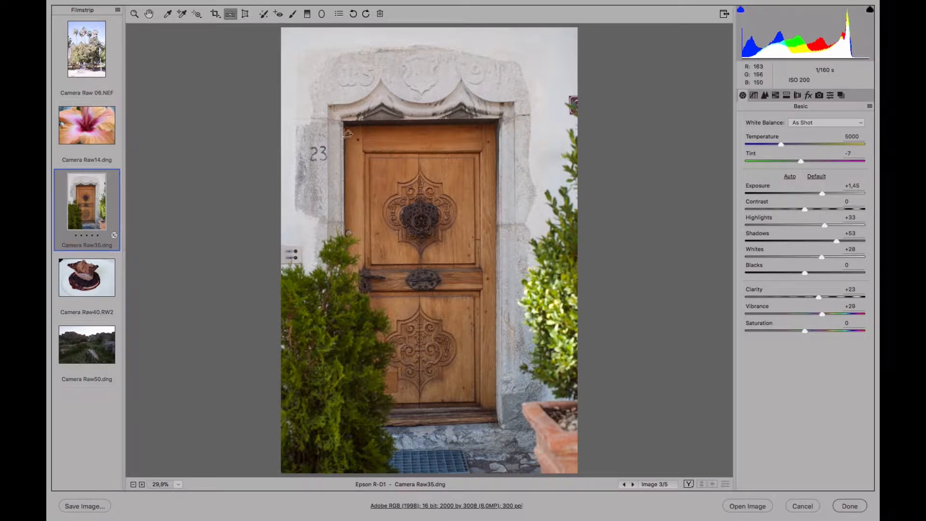
drag(344, 127, 350, 360)
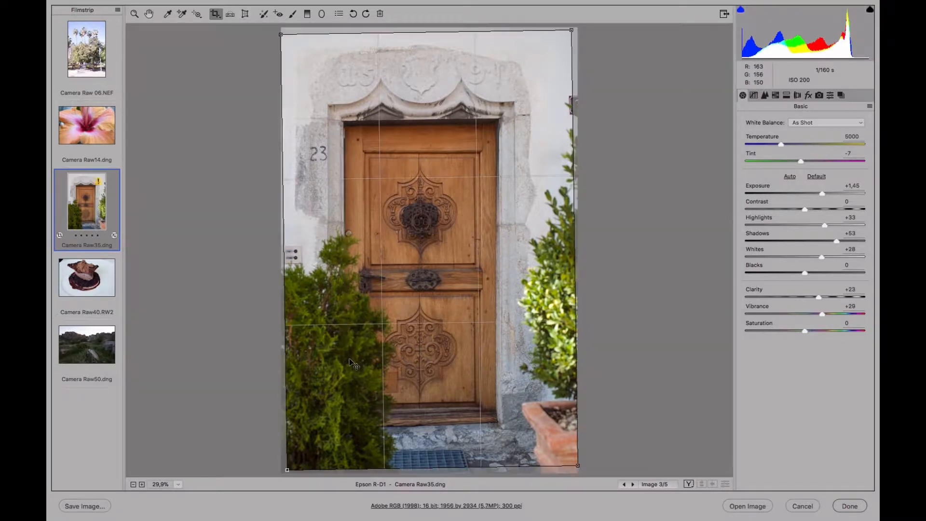
key(z)
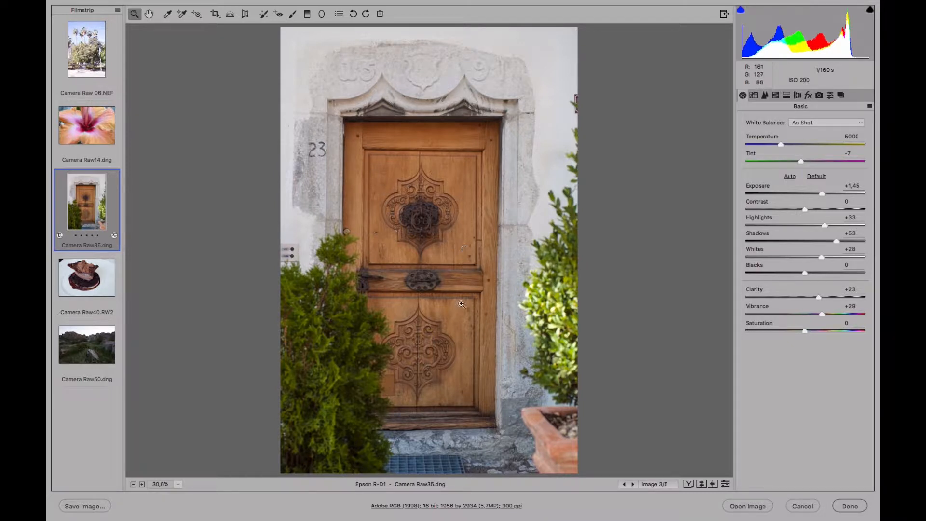
click(215, 14)
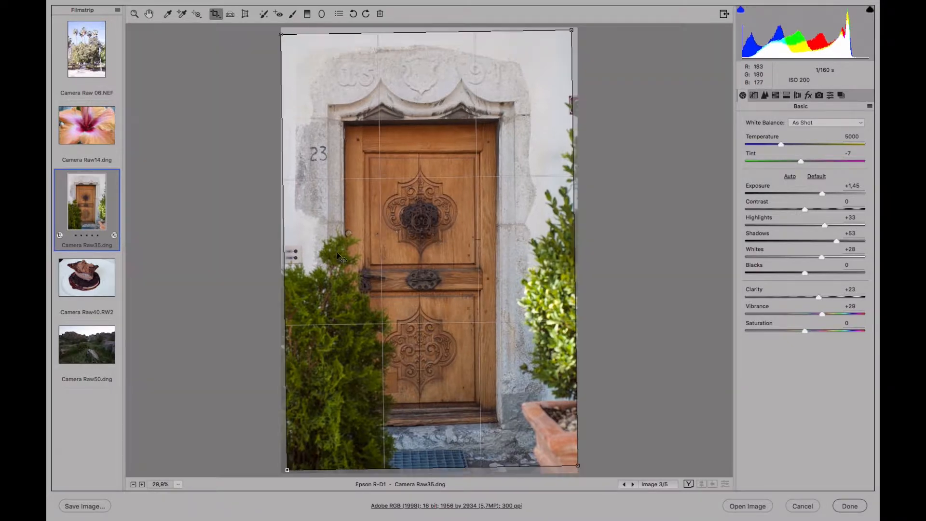
key(Escape)
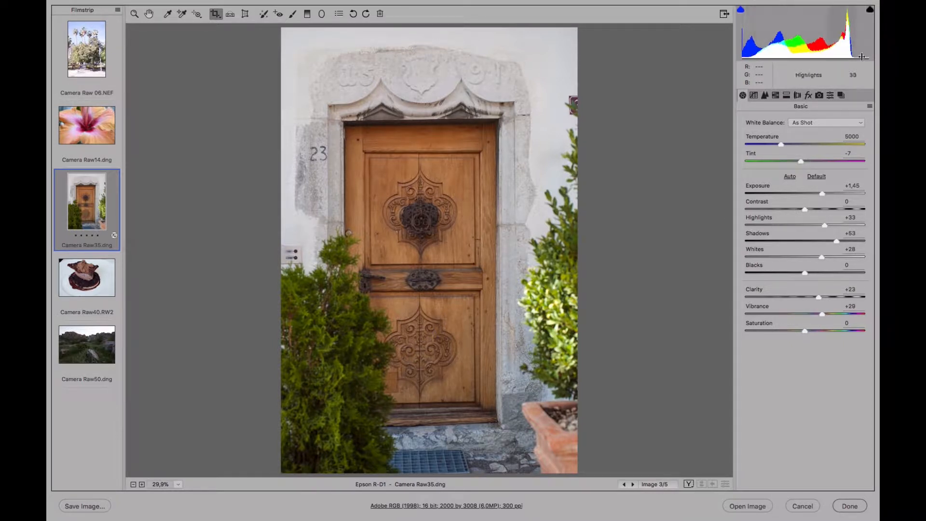
- Examine the parametric and point tone curves, and return to the Basic settings for comparison
click(753, 95)
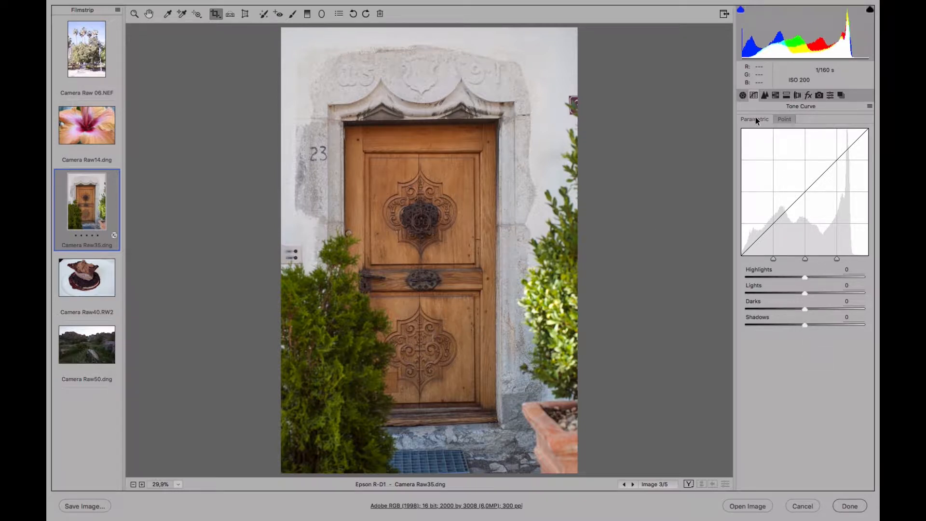
click(784, 120)
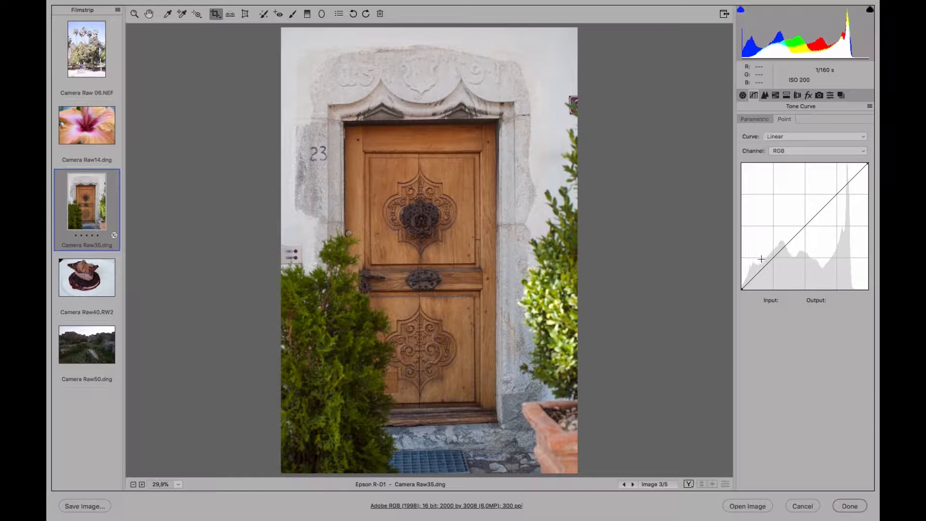
click(751, 118)
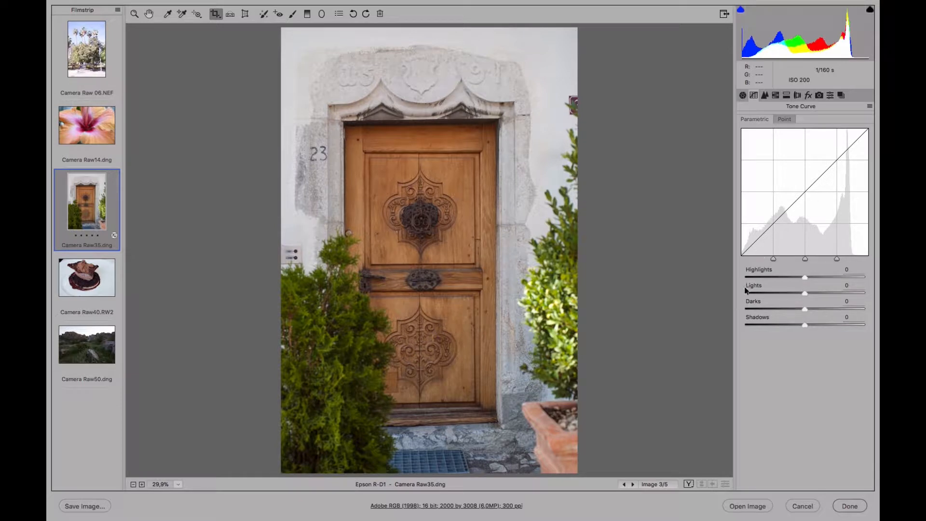
click(742, 95)
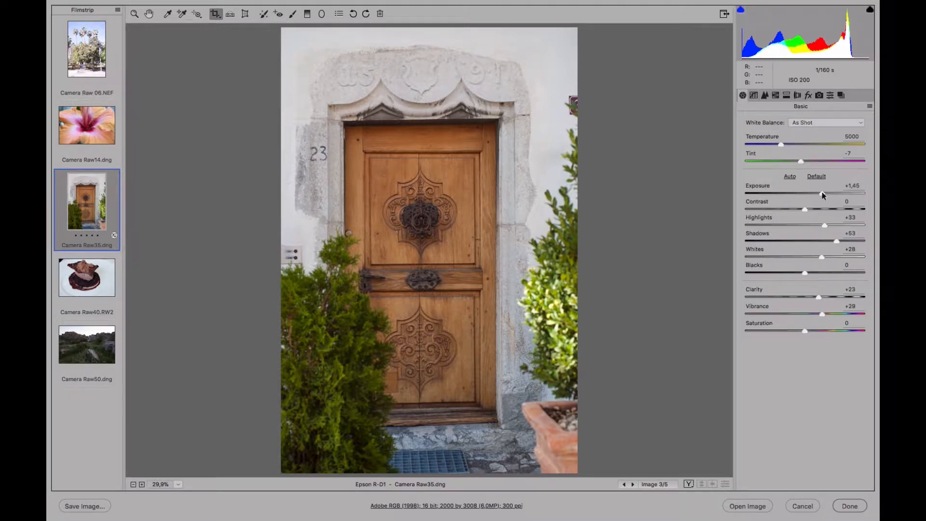
- Set the parametric tone curve to Highlights +13, Lights +5, Darks -6 and Shadows -10
click(753, 96)
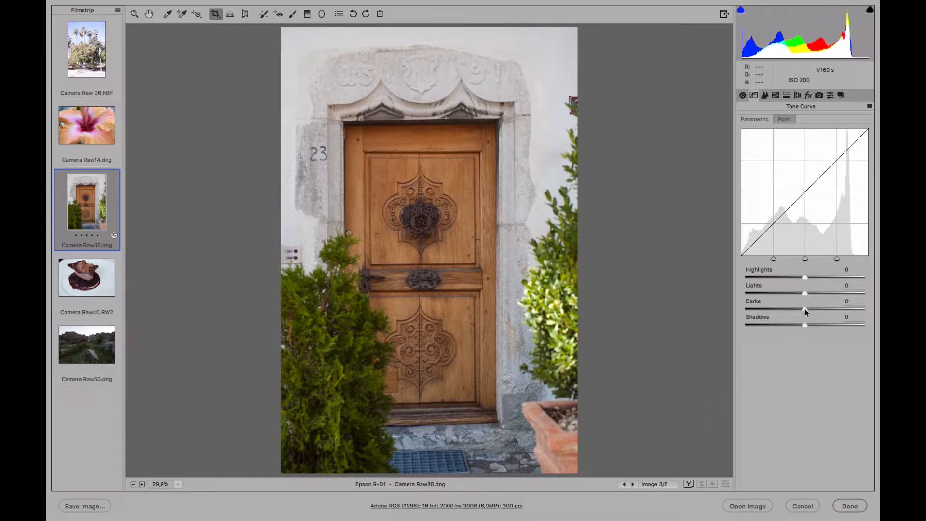
mouse_move(803, 308)
mouse_down()
mouse_move(822, 307)
mouse_move(803, 305)
mouse_move(788, 322)
mouse_move(803, 325)
mouse_up()
mouse_move(803, 276)
mouse_down()
mouse_move(812, 273)
mouse_move(808, 291)
mouse_up()
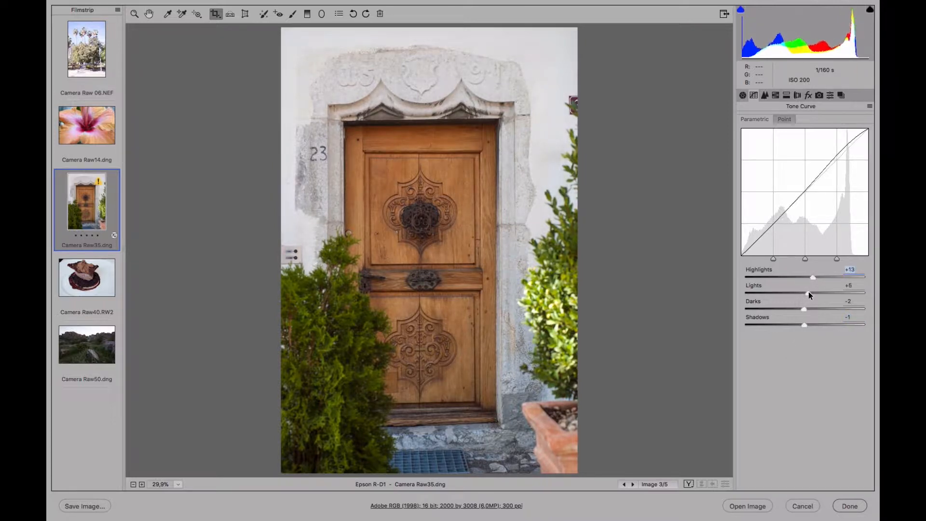
drag(804, 325, 801, 311)
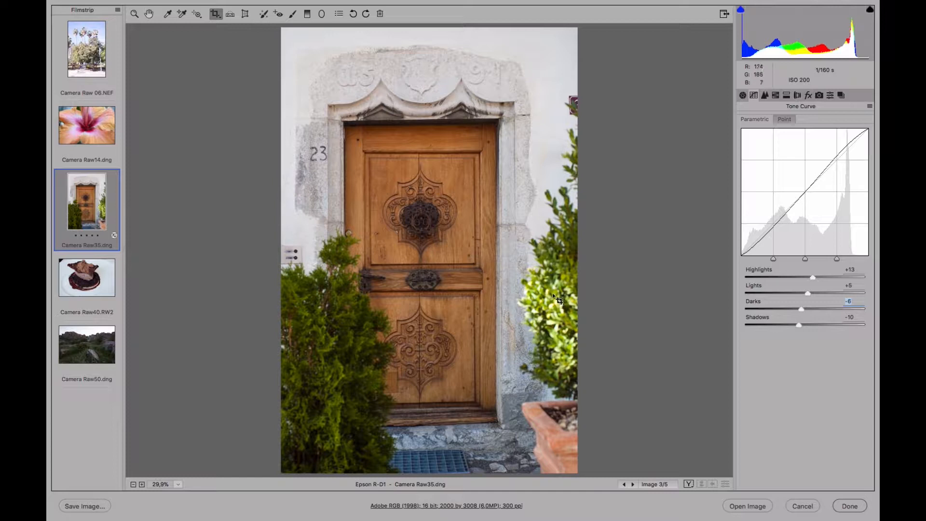
- Reset the tone curve's Highlights, Lights, Darks and Shadows to 0
double_click(811, 276)
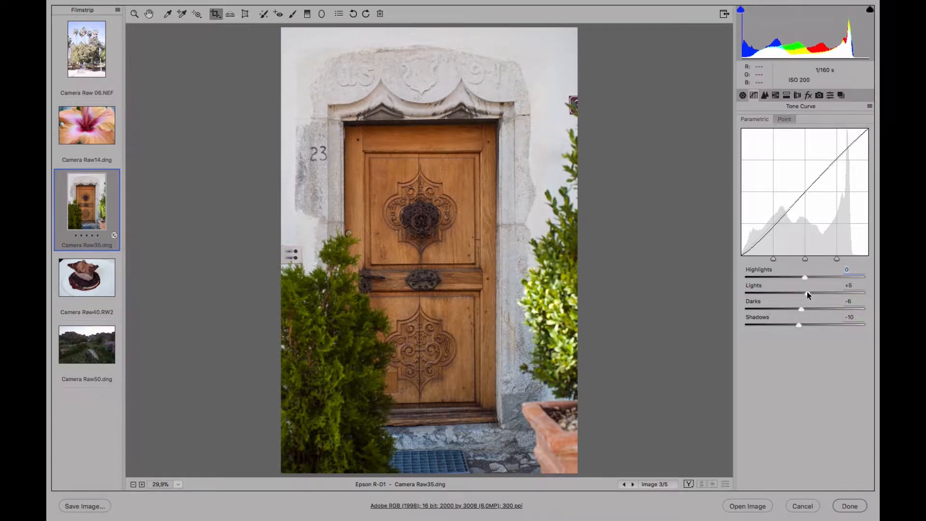
double_click(808, 292)
double_click(800, 308)
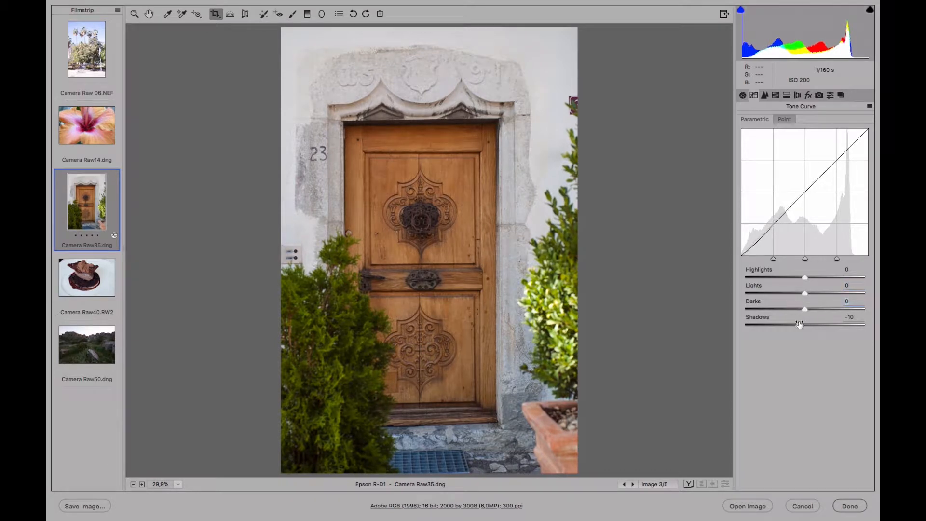
double_click(797, 325)
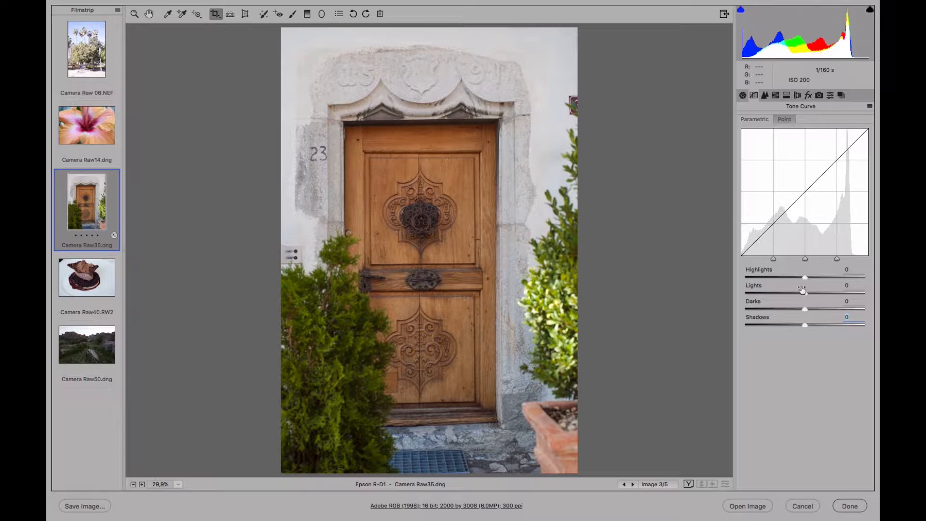
- Apply a gentle contrast curve with Lights +8, Darks -4 and Shadows -11
drag(804, 292, 809, 289)
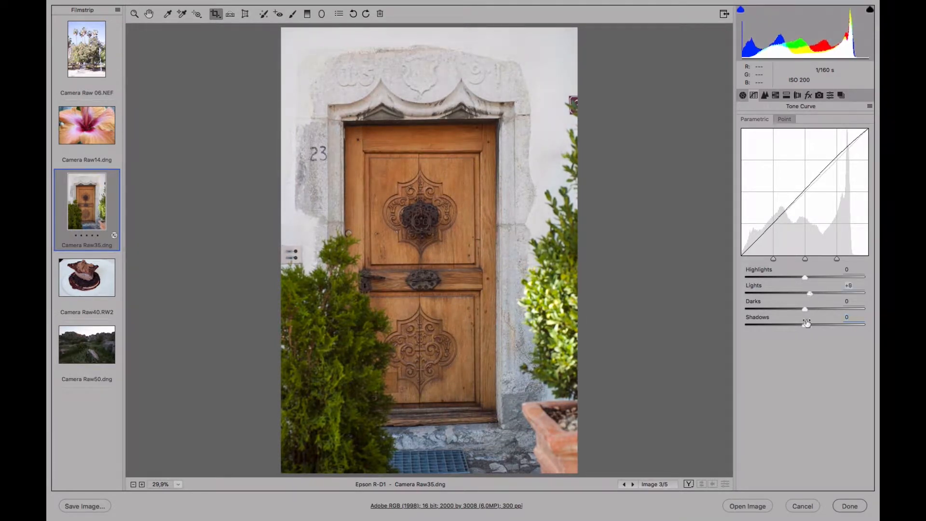
drag(804, 323, 790, 325)
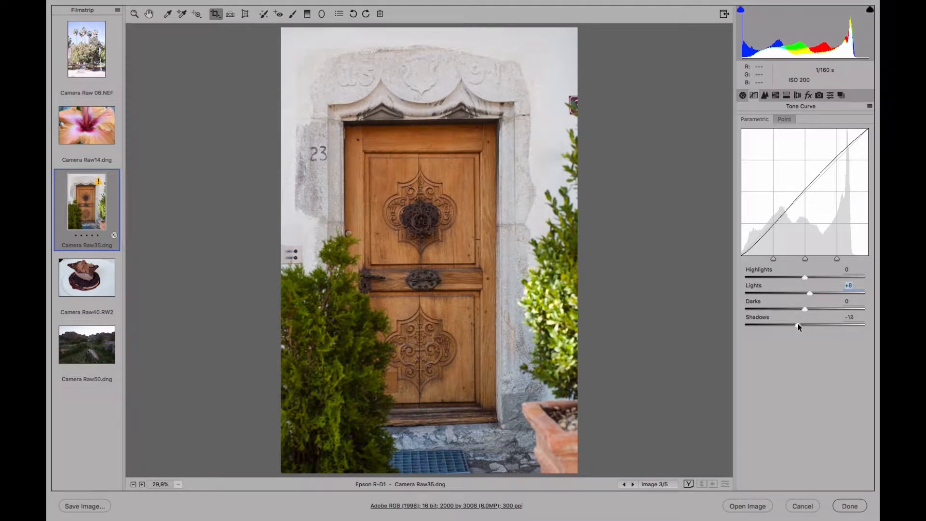
drag(802, 308, 803, 310)
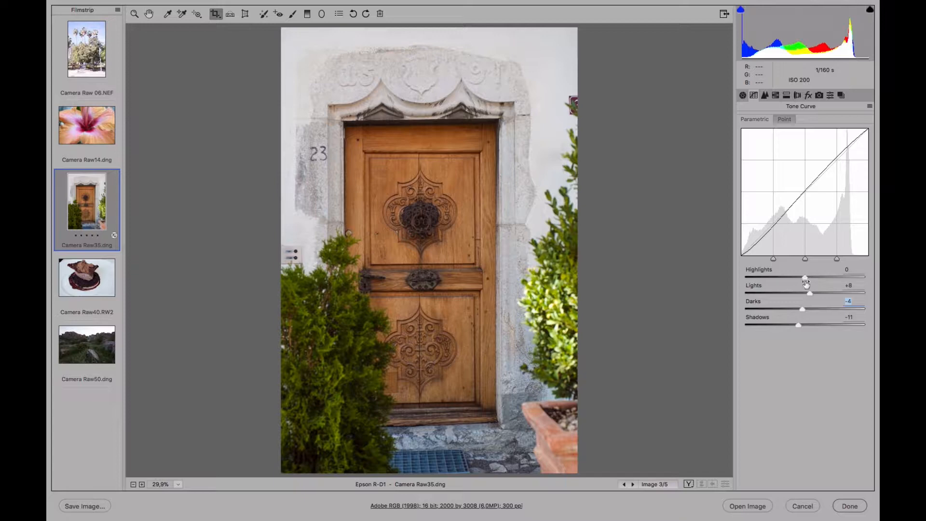
- Exaggerate the curve's contrast with Highlights +43, Lights +63, Darks -42 and Shadows -60
drag(809, 293, 829, 279)
drag(802, 308, 769, 325)
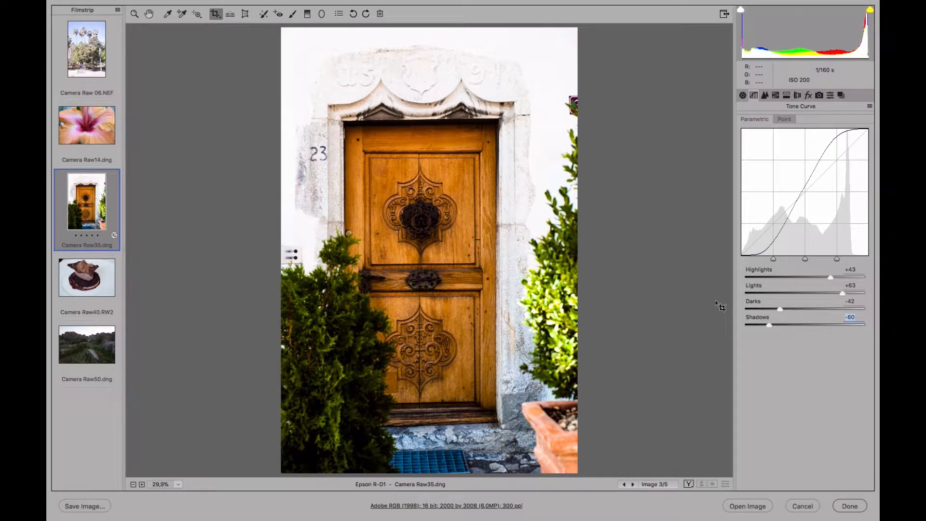
- Reset all four parametric tone curve values to 0 to remove the exaggerated contrast
double_click(829, 277)
double_click(843, 293)
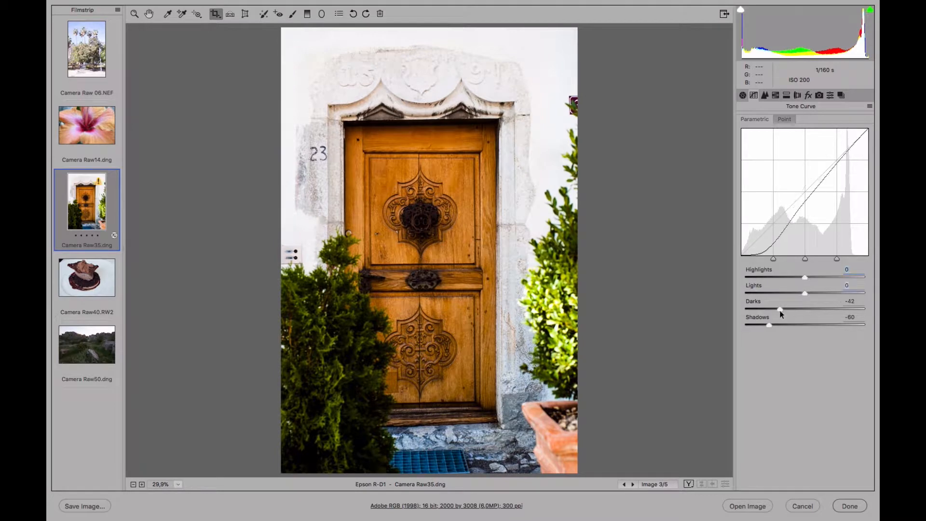
double_click(780, 308)
double_click(768, 324)
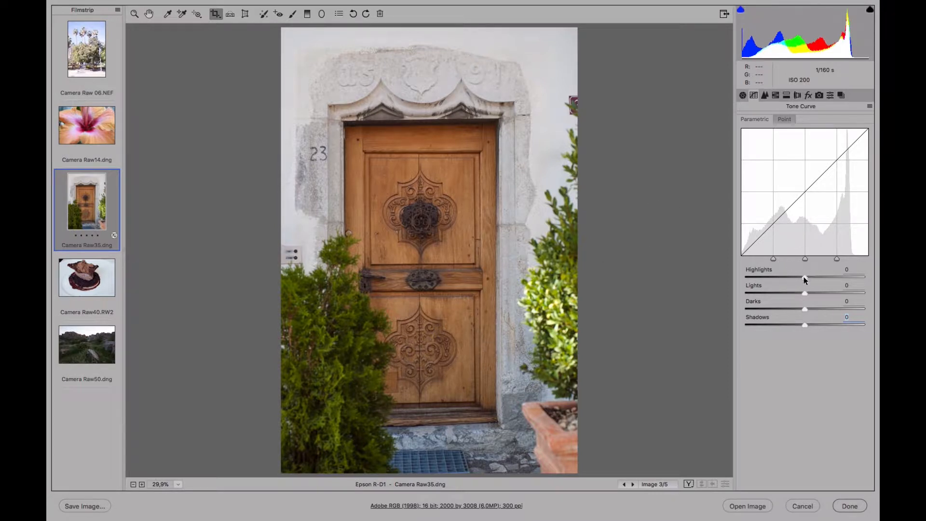
- Set the tone curve's Highlights to +25 and Shadows to -21, and show the before and after versions side by side
mouse_move(805, 275)
mouse_down()
mouse_move(797, 273)
mouse_move(808, 268)
mouse_up()
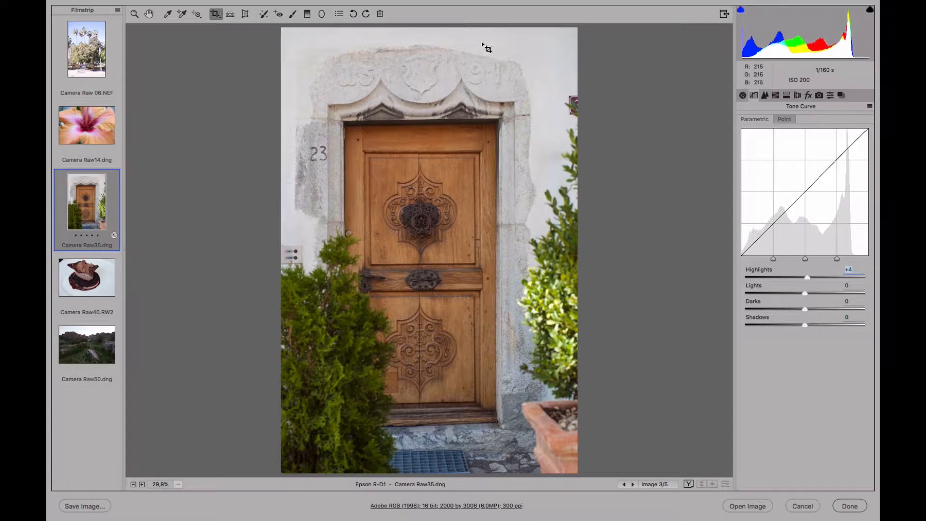
drag(808, 277, 824, 271)
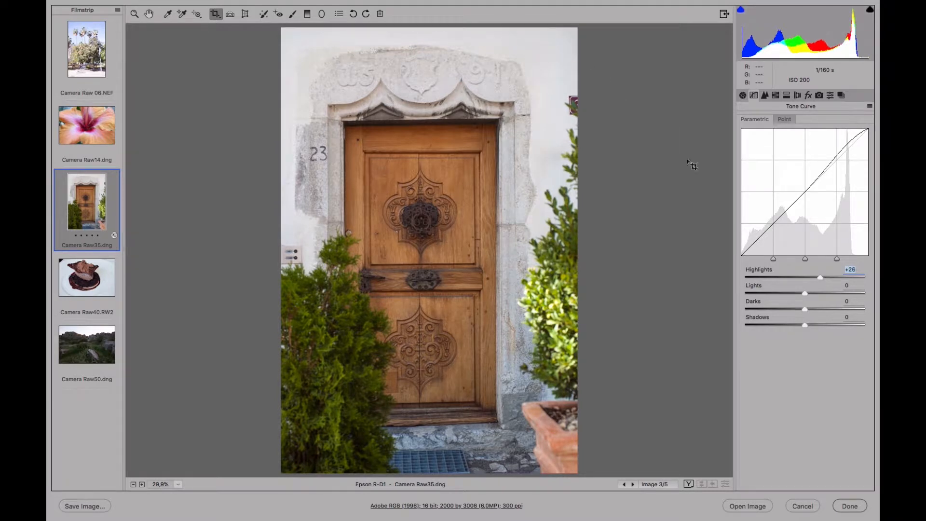
mouse_move(832, 276)
mouse_down()
mouse_move(850, 276)
mouse_move(821, 276)
mouse_up()
drag(804, 326, 792, 326)
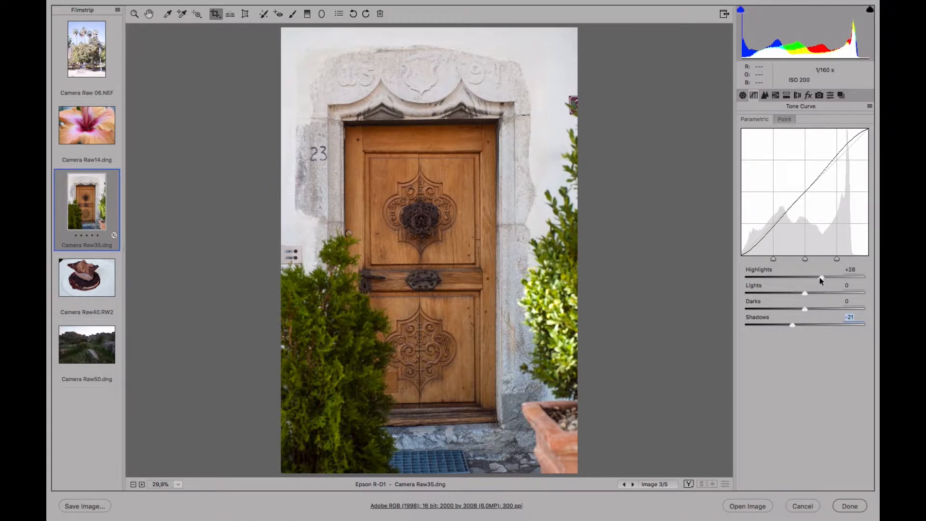
drag(820, 278, 819, 278)
click(688, 483)
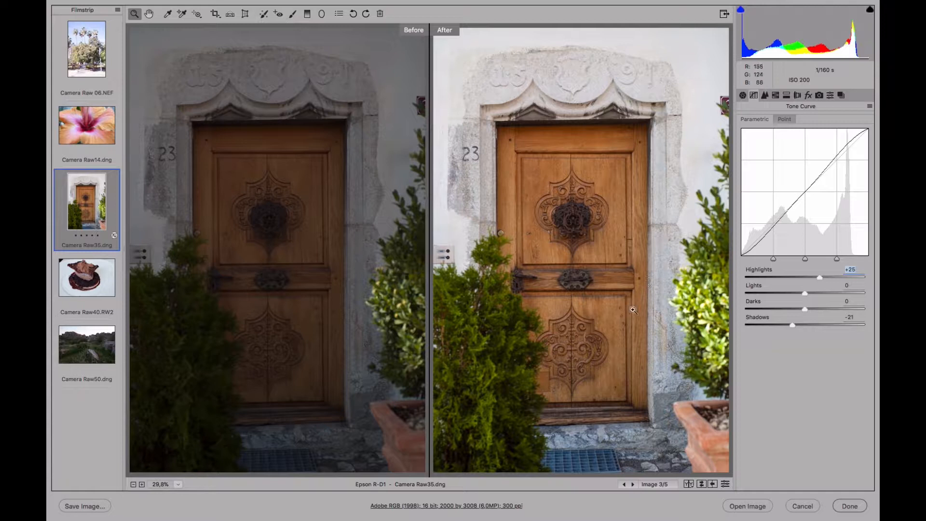
- Check the basic adjustments and compare the side-by-side door photo with and without its parametric tone curve
click(742, 96)
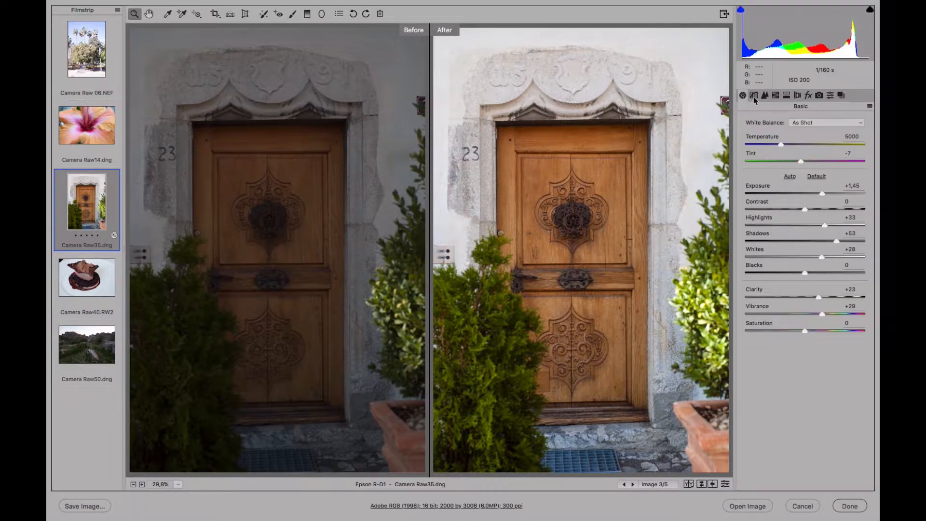
click(754, 96)
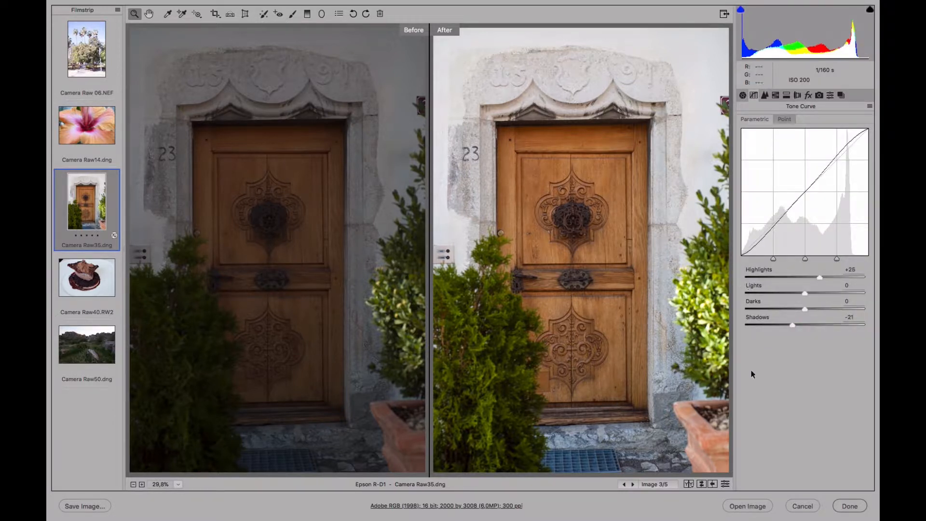
click(725, 484)
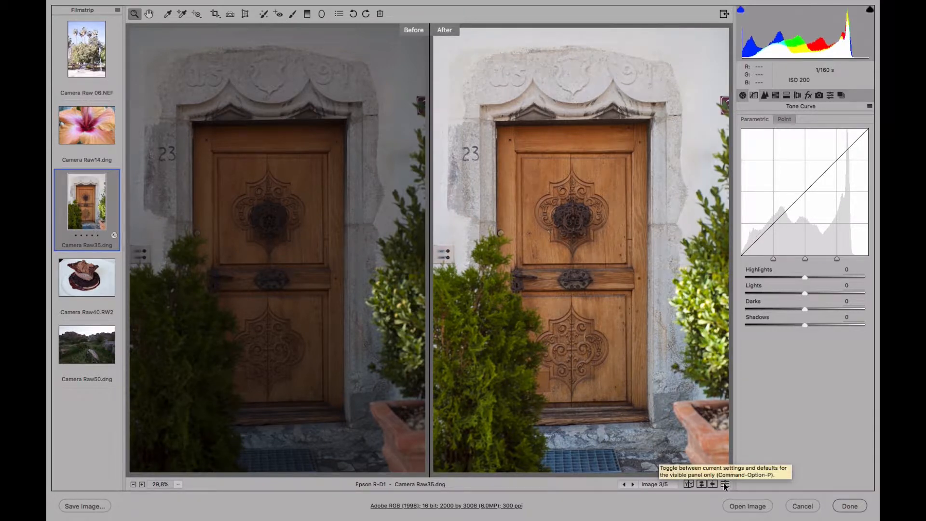
click(725, 484)
click(725, 484)
click(725, 484)
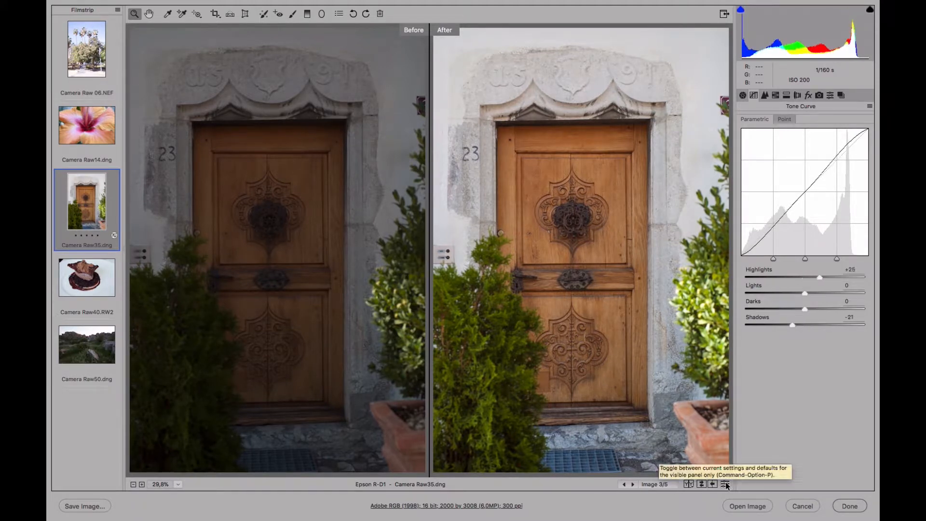
click(725, 484)
click(725, 484)
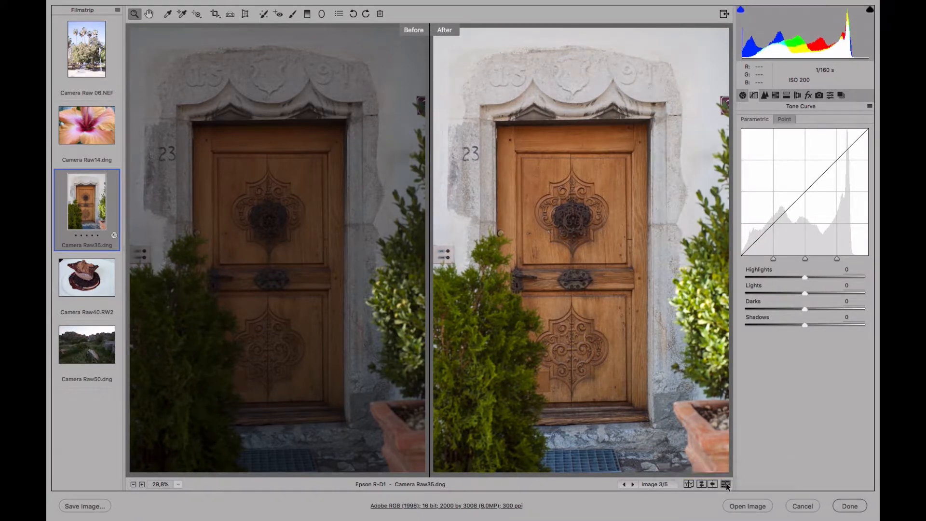
click(725, 484)
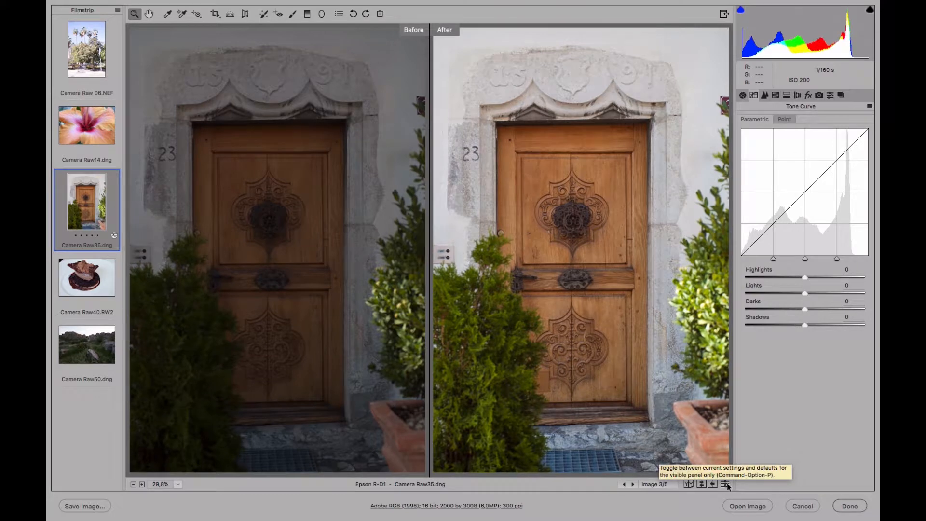
- Return to the single-image view and compare the door photo with its tone curve on and off
click(688, 484)
click(688, 484)
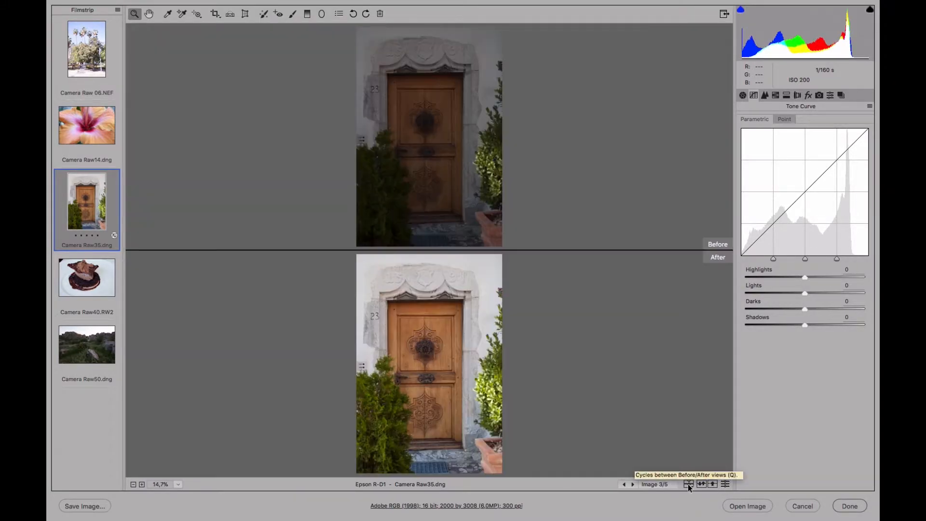
click(688, 484)
click(688, 484)
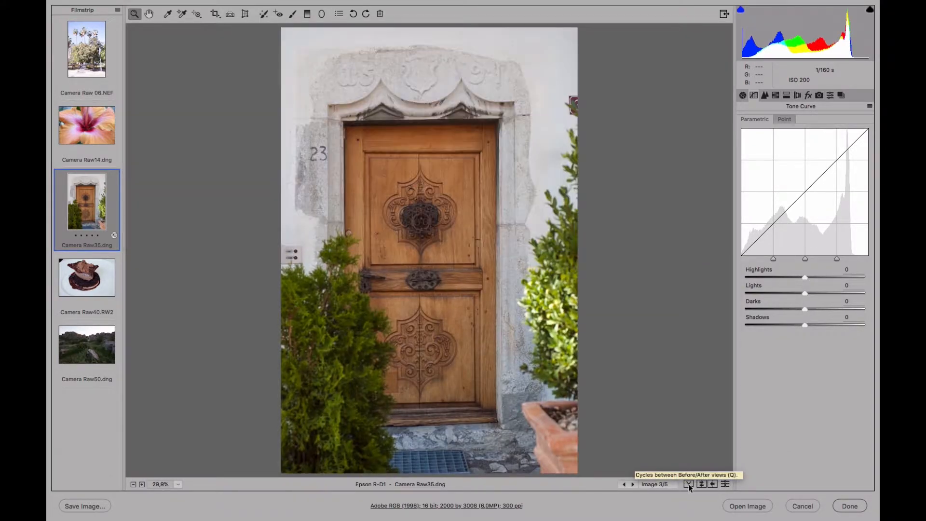
click(726, 484)
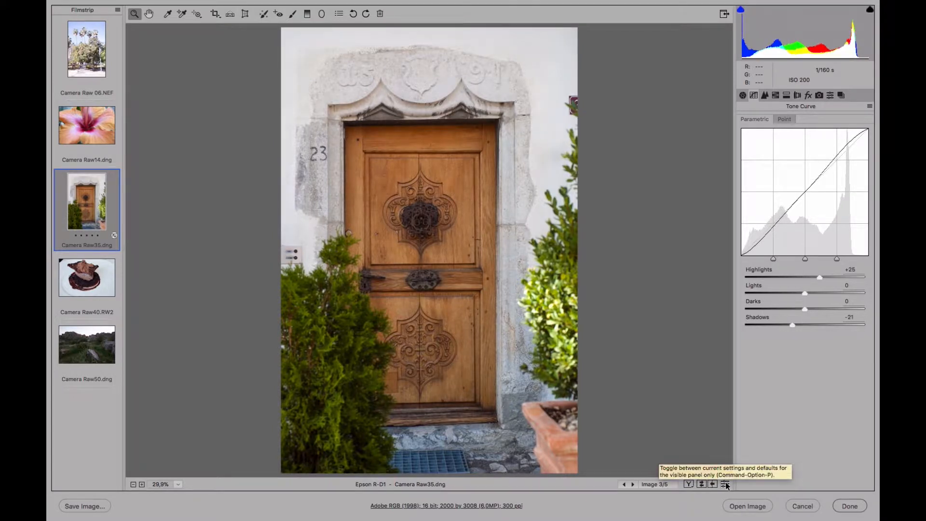
click(726, 485)
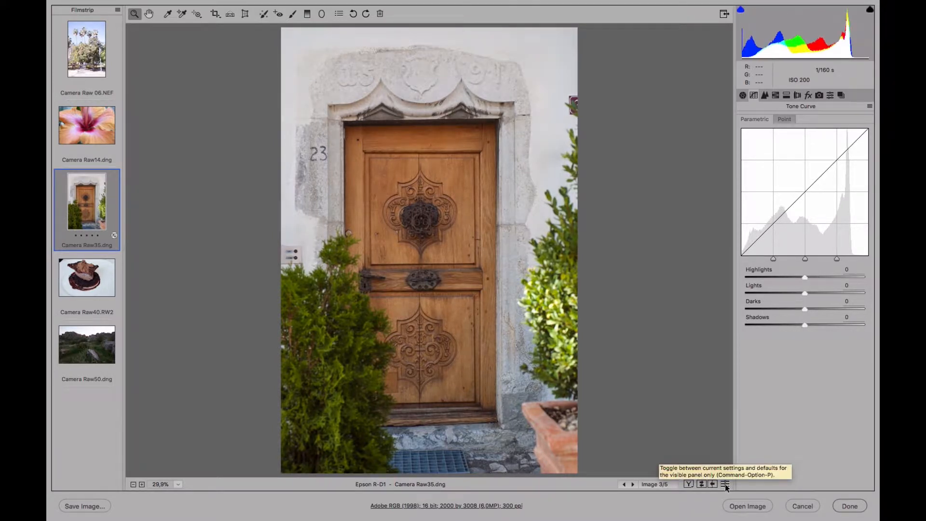
click(725, 485)
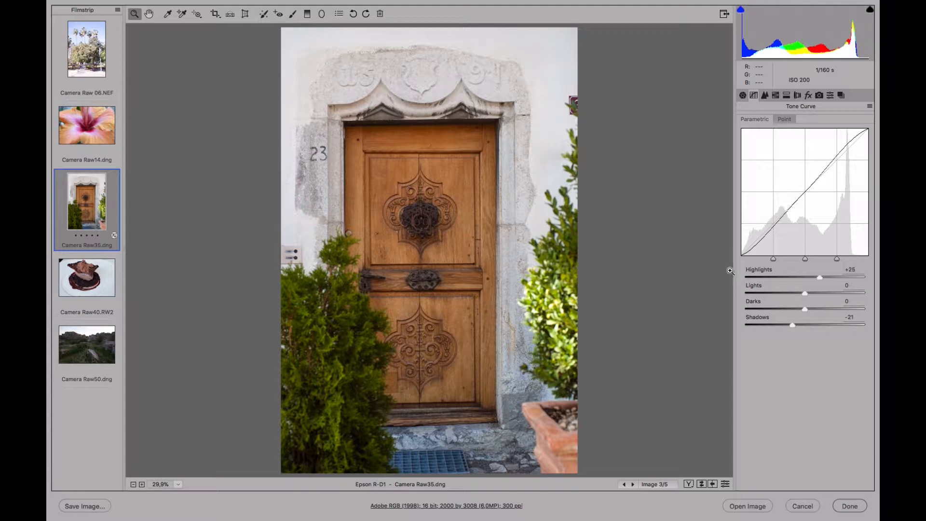
click(725, 483)
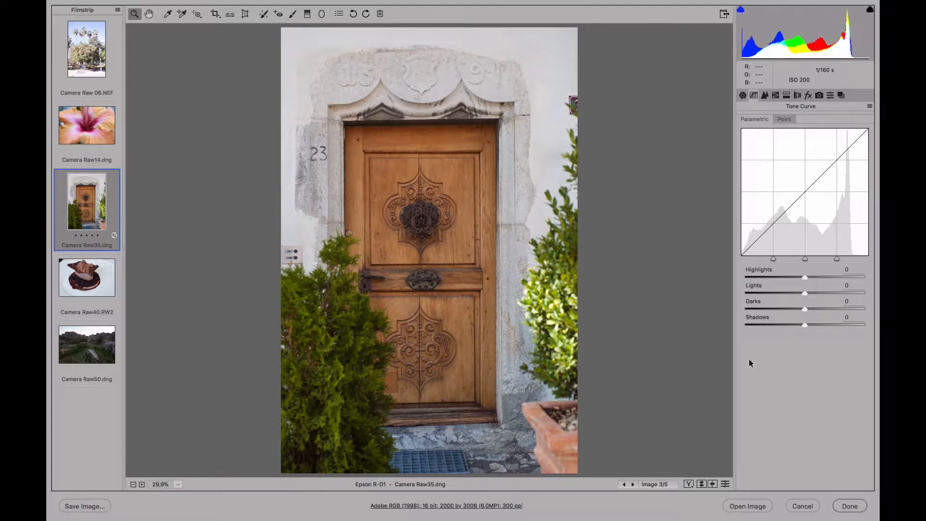
- Try the basic Contrast adjustment on the door photo and set it back to 0
click(742, 96)
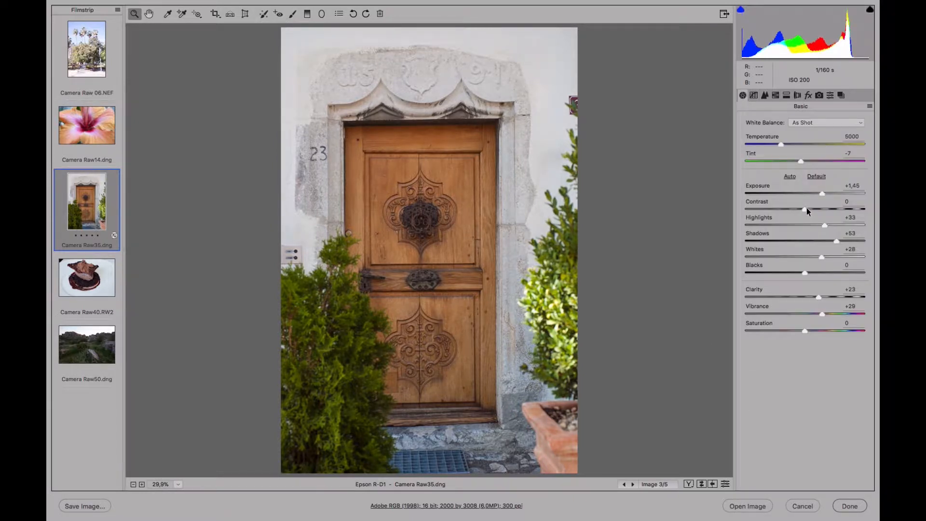
mouse_move(806, 207)
mouse_down()
mouse_move(826, 205)
mouse_move(789, 203)
mouse_move(829, 199)
mouse_move(805, 208)
mouse_up()
text(0)
- Set the tone curve to Highlights +21, Lights +9, Darks -13 and Shadows -14, and compare it with the default curve
click(753, 95)
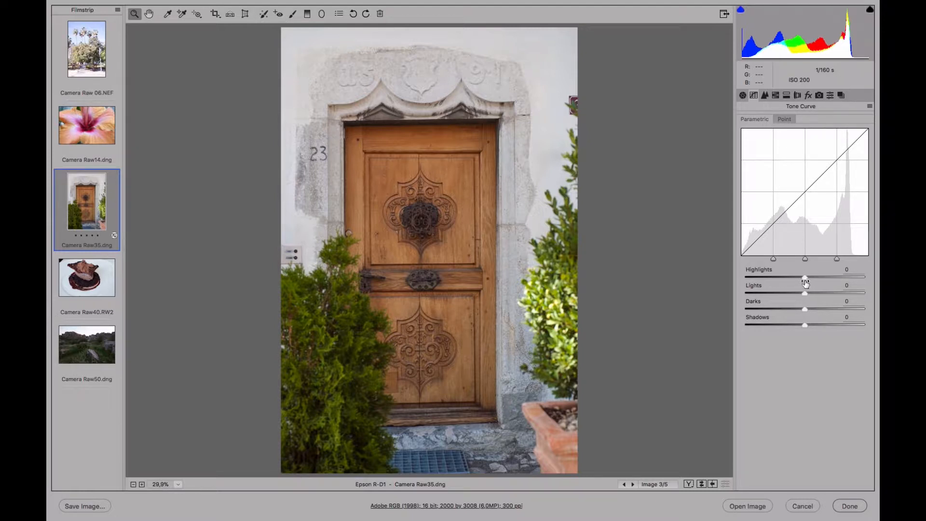
drag(805, 277, 795, 323)
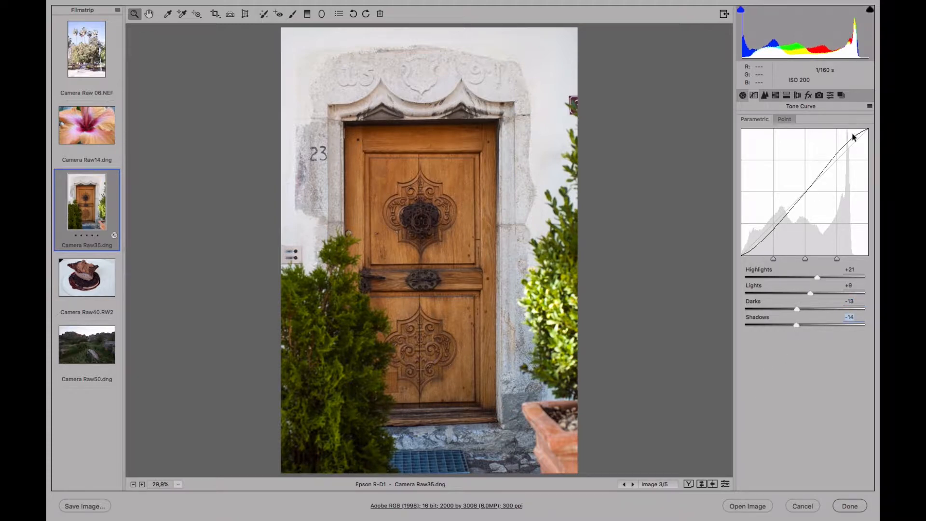
click(724, 483)
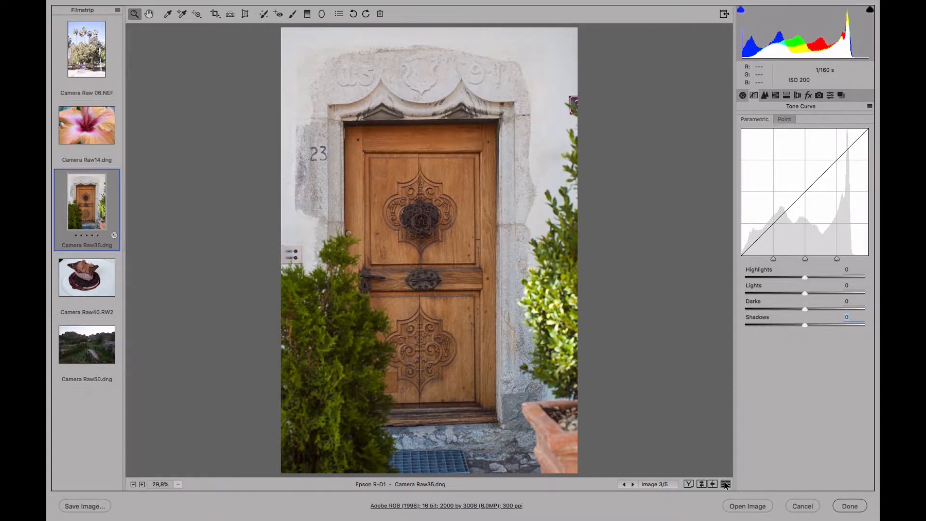
click(725, 484)
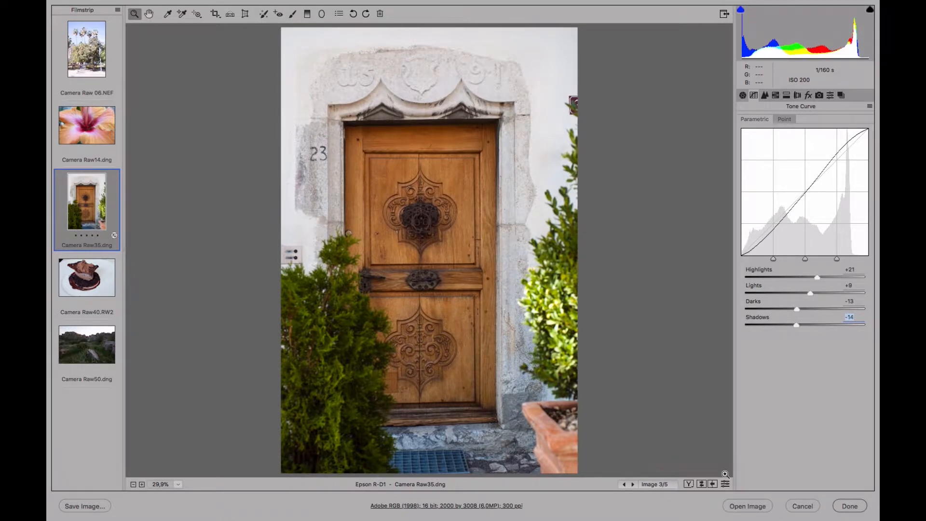
- Save the current door photo settings as a snapshot named "Revalada y curva paramétrica"
click(841, 95)
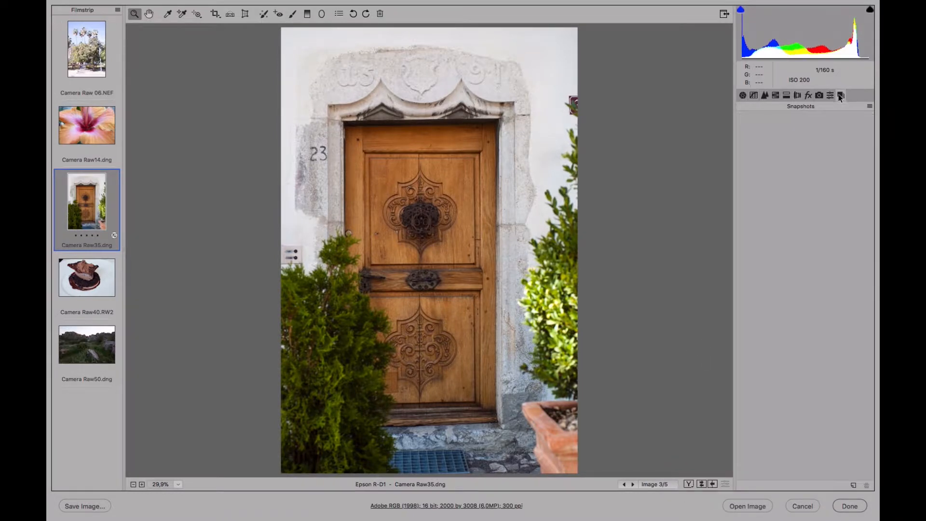
click(853, 485)
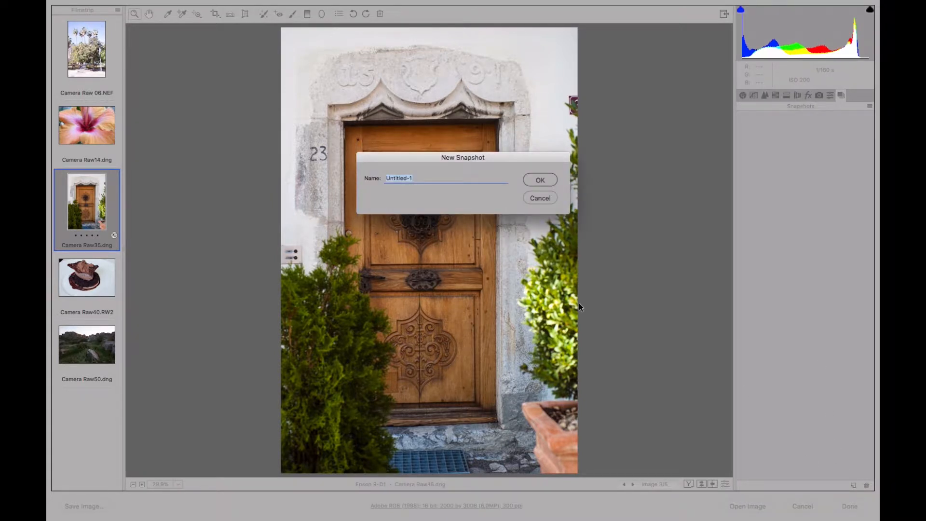
text(Revalada)
text(y curva paramétrica)
key(Return)
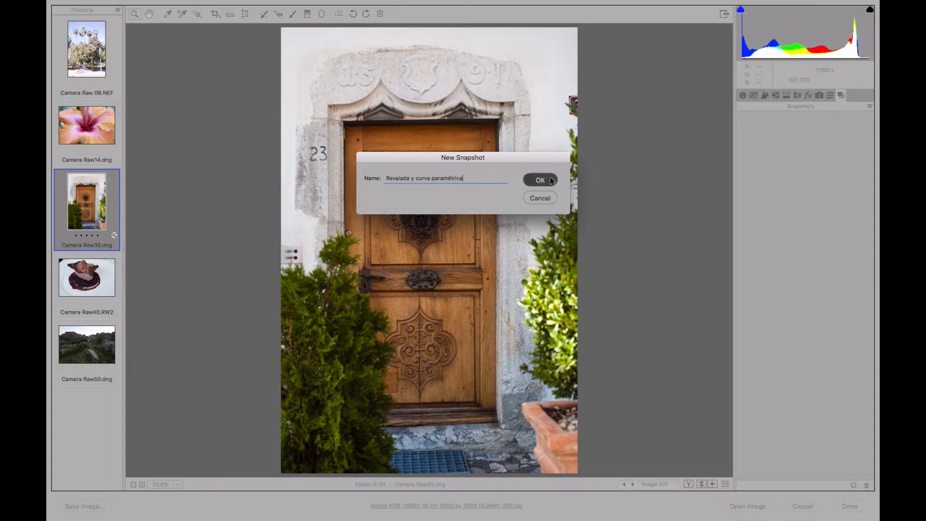
- Return the door photo to its unedited default settings and save that state as a snapshot named "Original"
click(851, 484)
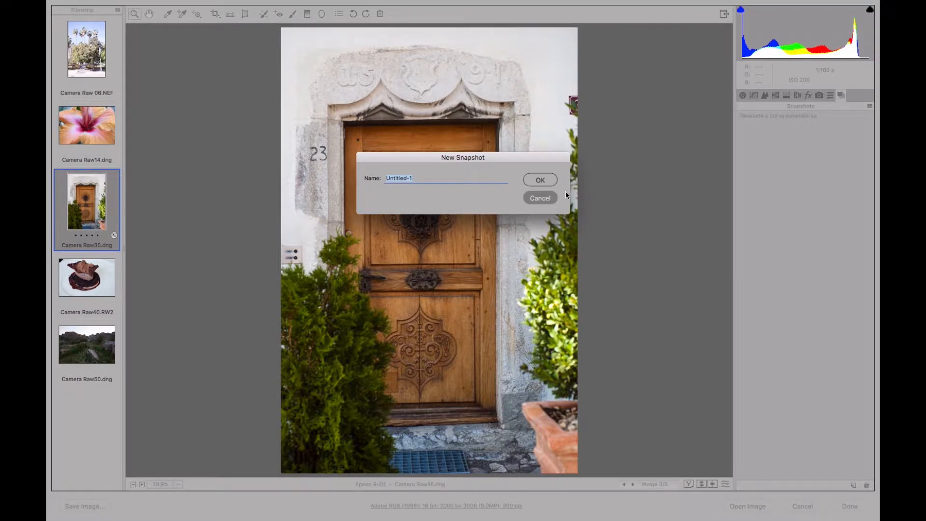
click(540, 198)
click(869, 106)
click(817, 126)
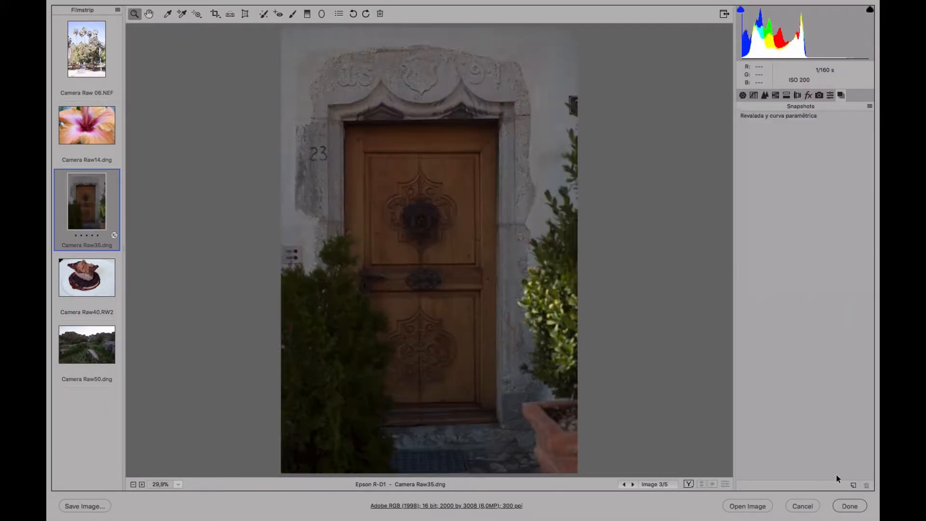
click(853, 485)
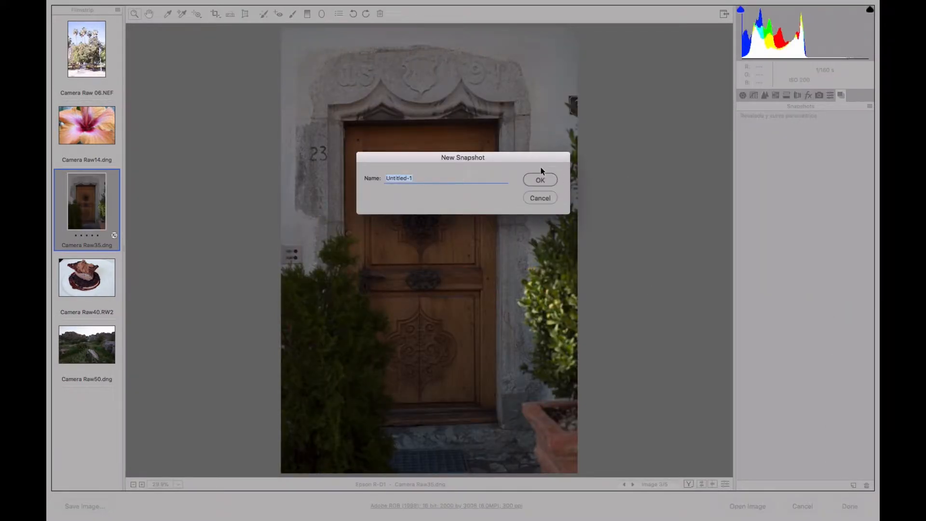
text(Original)
click(547, 180)
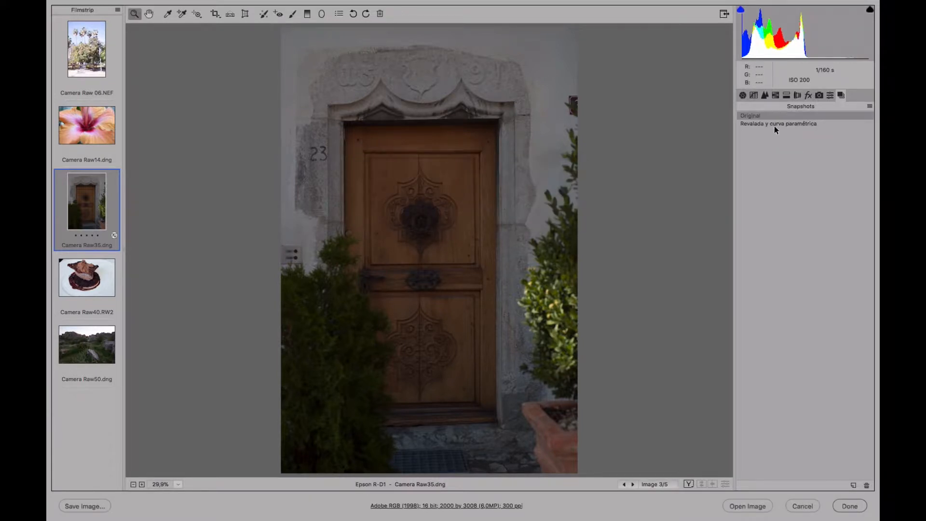
- Compare the two door snapshots and leave "Revalada y curva paramétrica" applied
click(773, 124)
click(772, 117)
click(773, 124)
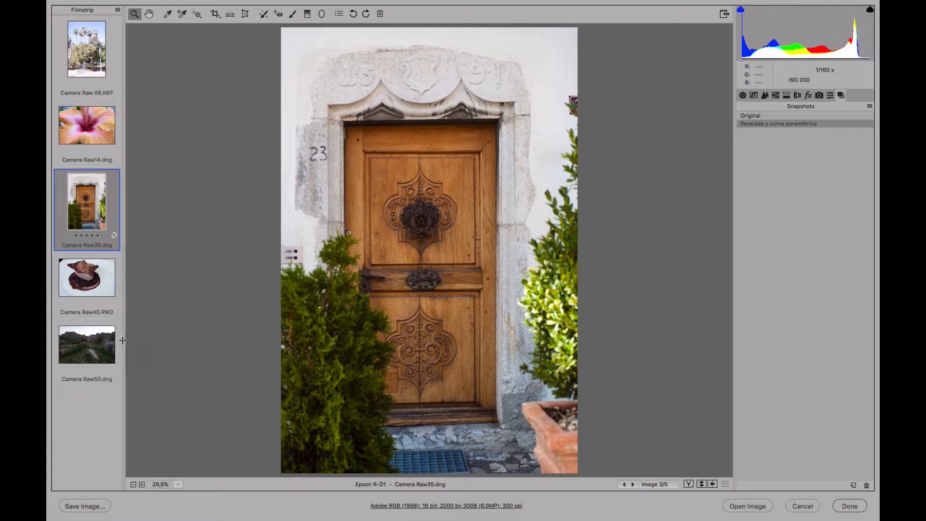
- Switch to the flower photo Camera Raw14.dng and set its Temperature to 4650 and Tint to -10
click(96, 134)
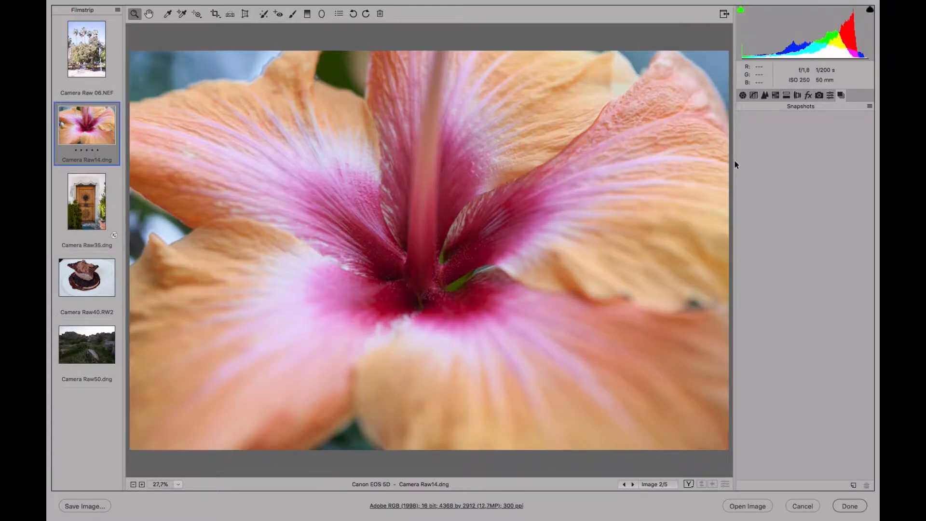
click(742, 95)
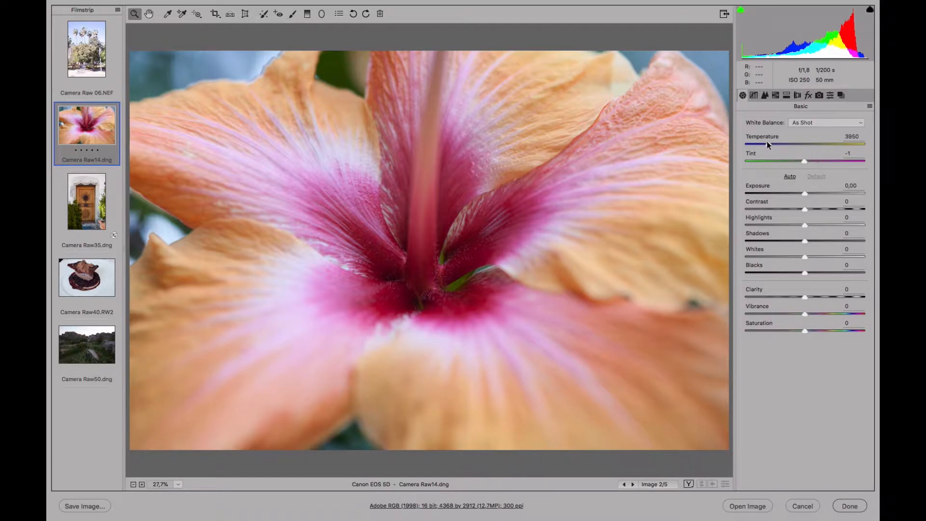
drag(768, 145, 800, 159)
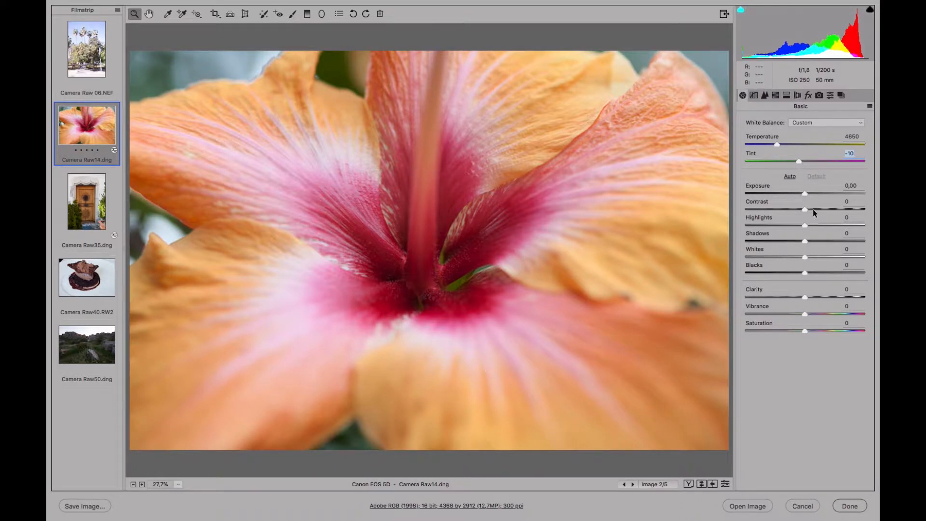
- Set the flower photo's Shadows to +14, Clarity to +18 and Vibrance to +27, and open its parametric tone curve
drag(814, 240, 813, 240)
mouse_move(808, 297)
mouse_down()
mouse_move(813, 314)
mouse_move(823, 314)
mouse_move(821, 305)
mouse_up()
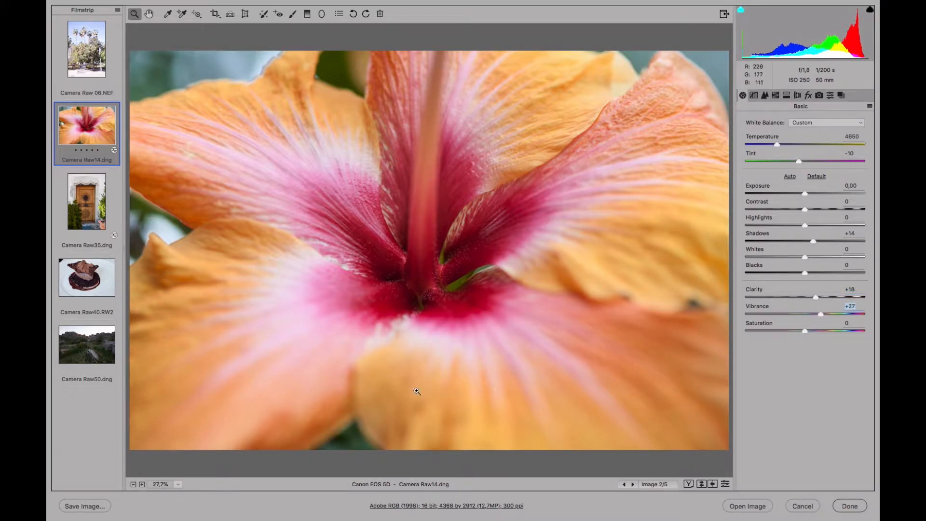
click(754, 95)
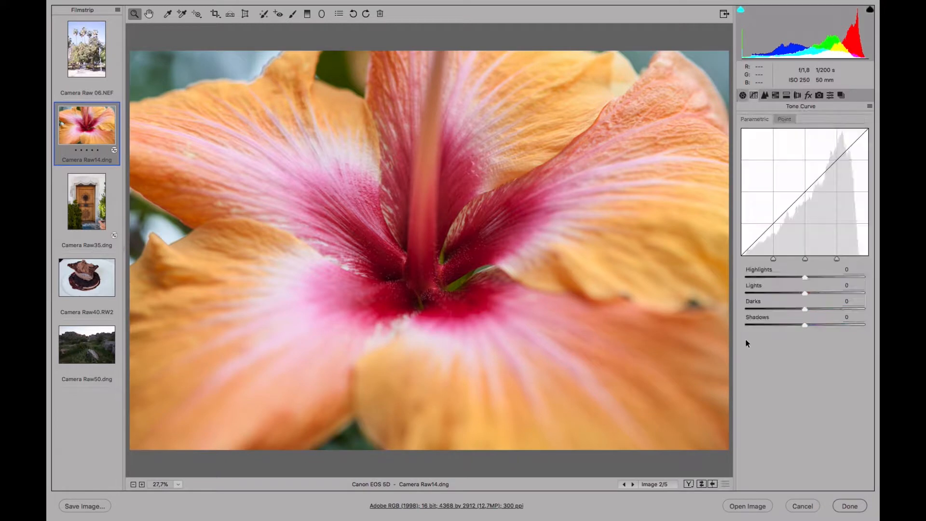